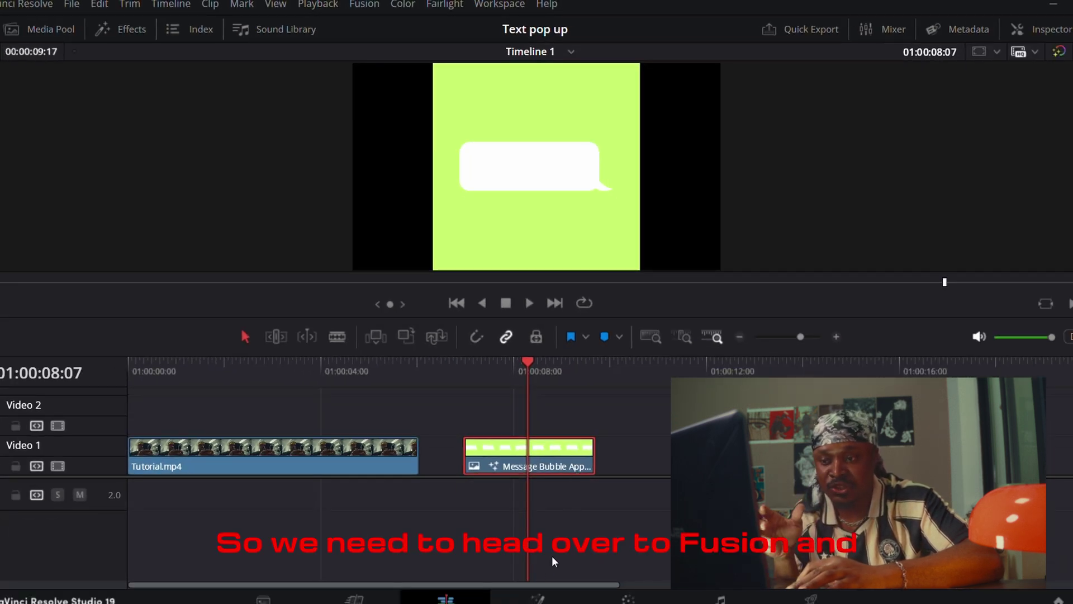
Step: Add a 3D Keyer to the bubble clip in Fusion and sample the green background to key it out
click(538, 598)
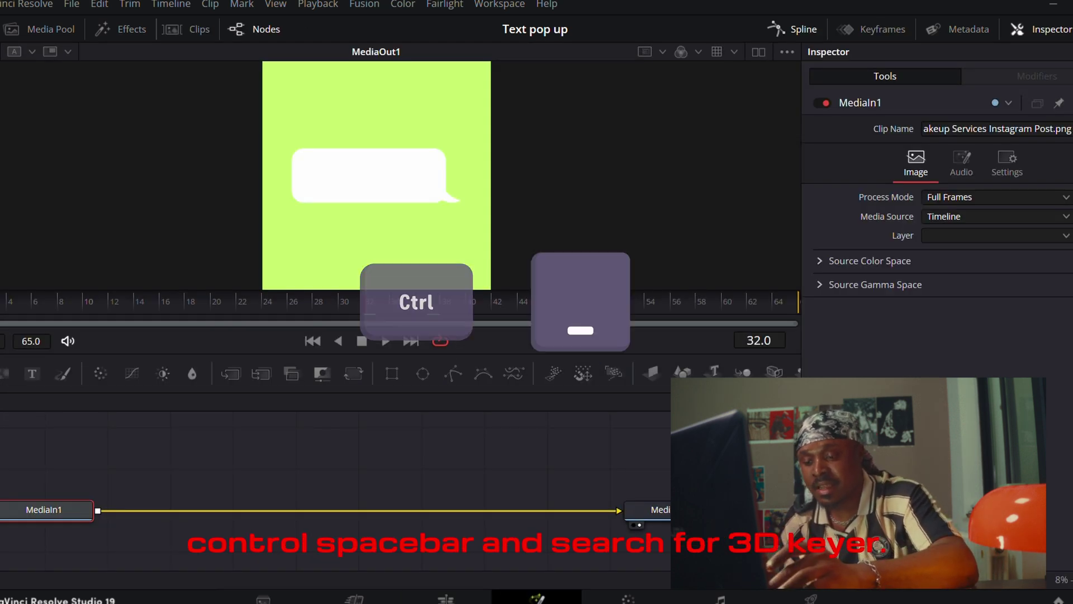
key(ctrl+space)
text(3D Keyer)
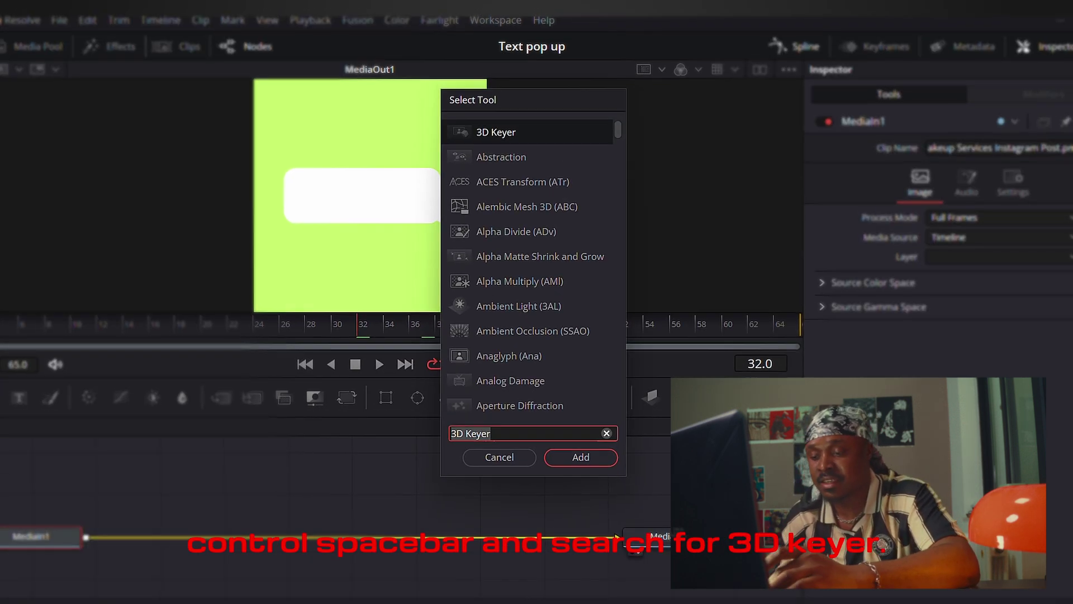
text(3dkey)
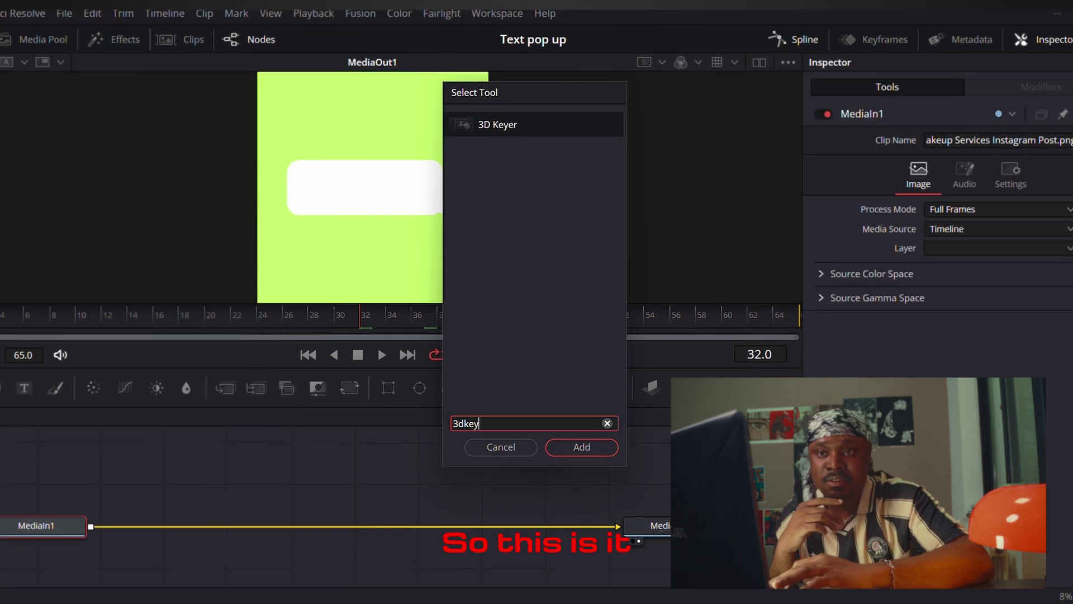
key(Return)
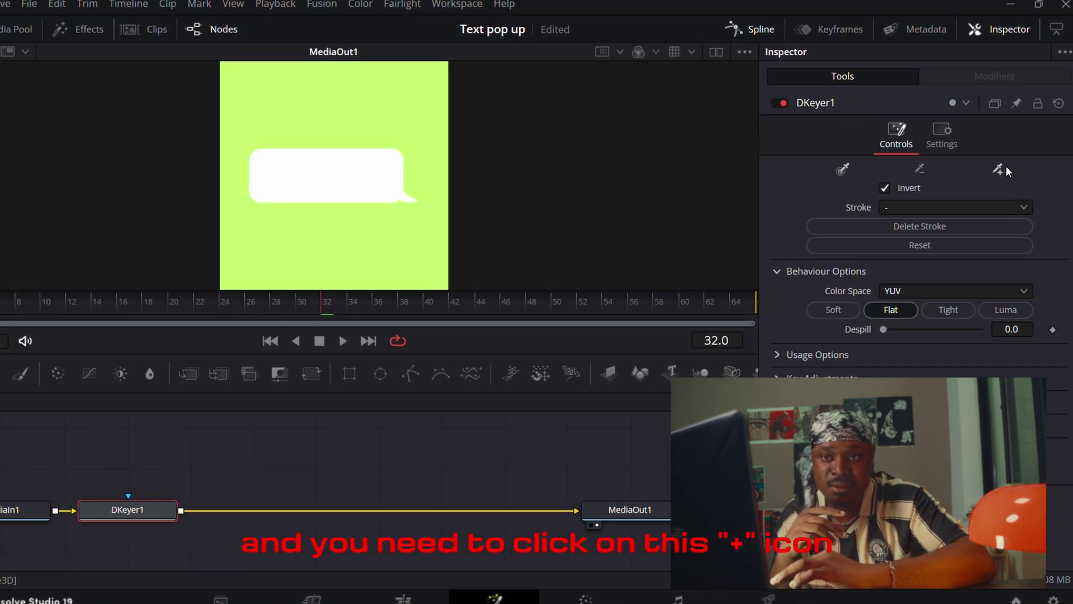
click(997, 169)
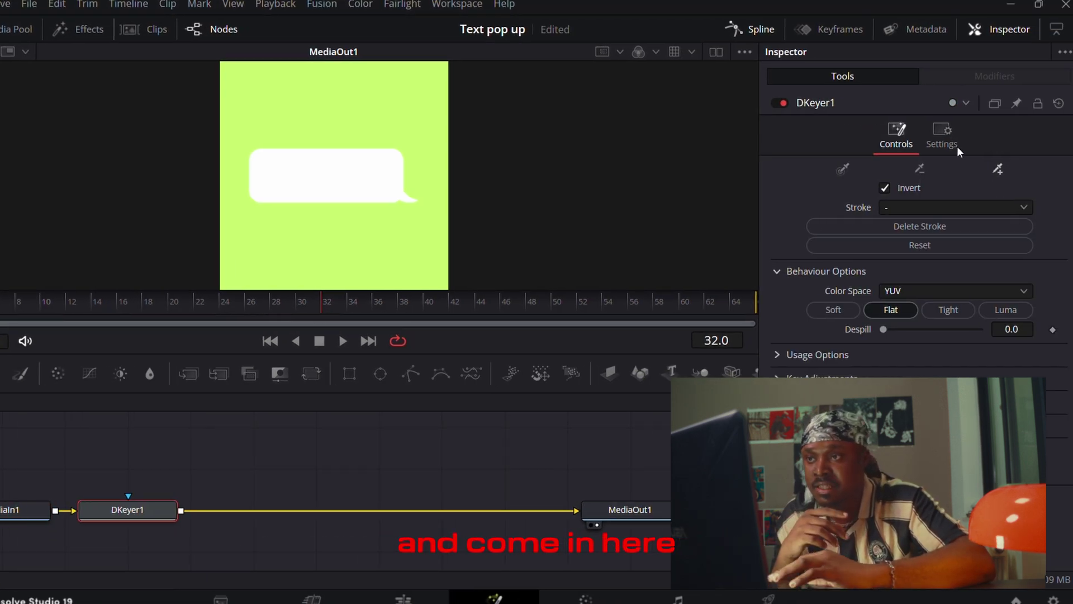
mouse_move(391, 96)
mouse_down()
mouse_move(415, 107)
mouse_move(428, 187)
mouse_up()
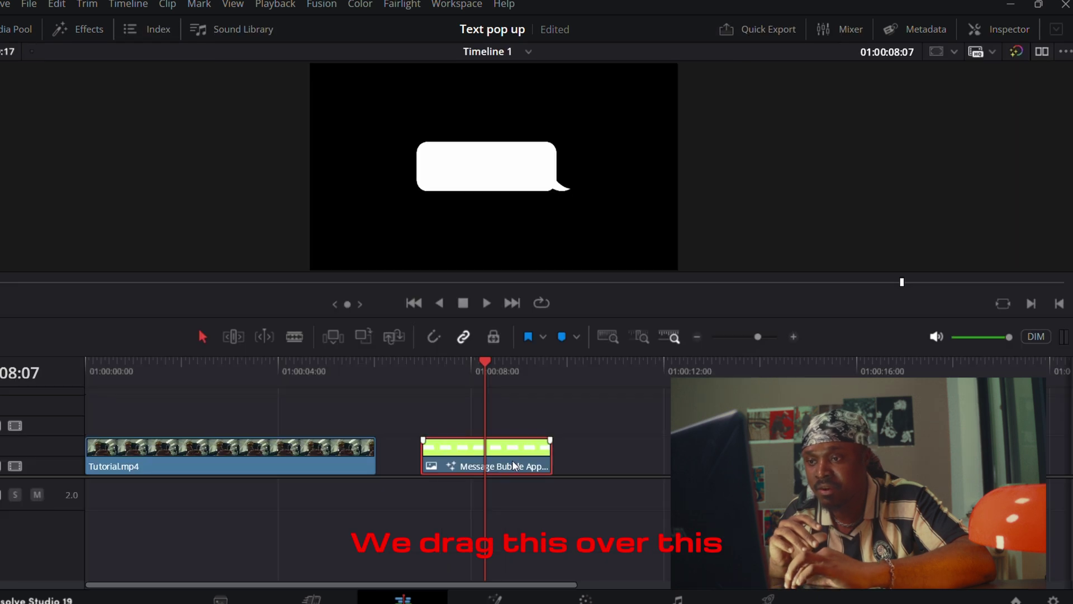
Step: Place the bubble clip on Video 2 above Tutorial.mp4 and extend it to the footage's length
drag(518, 425, 170, 424)
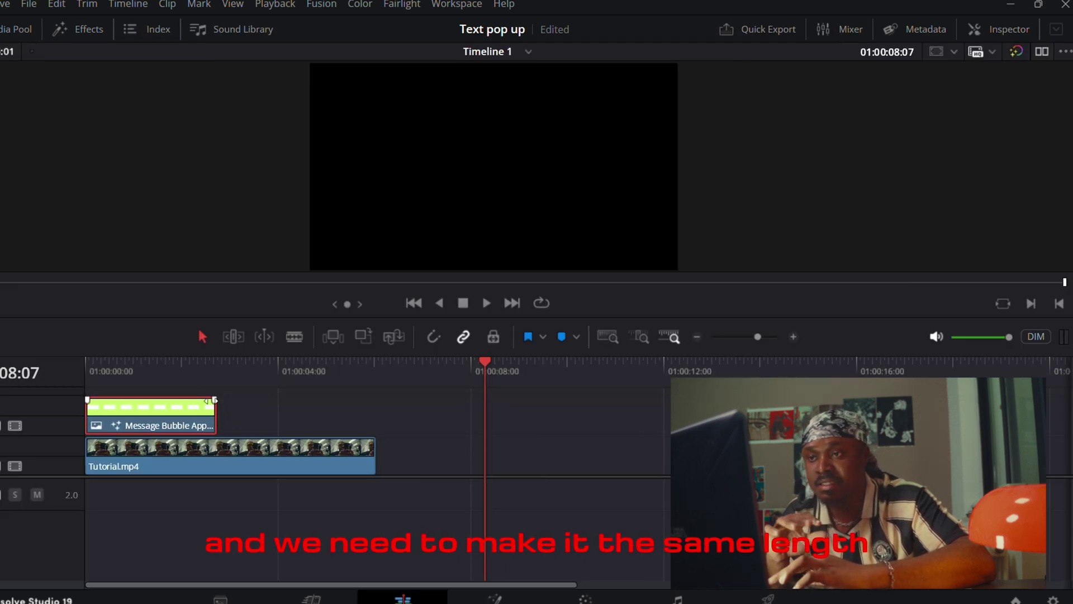
click(190, 373)
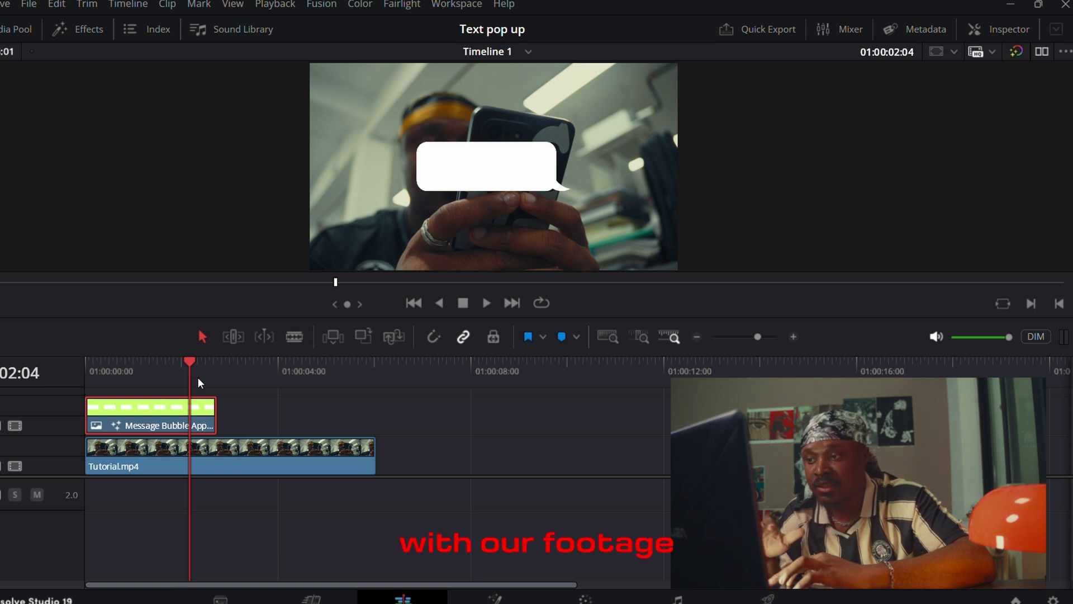
drag(218, 416, 376, 430)
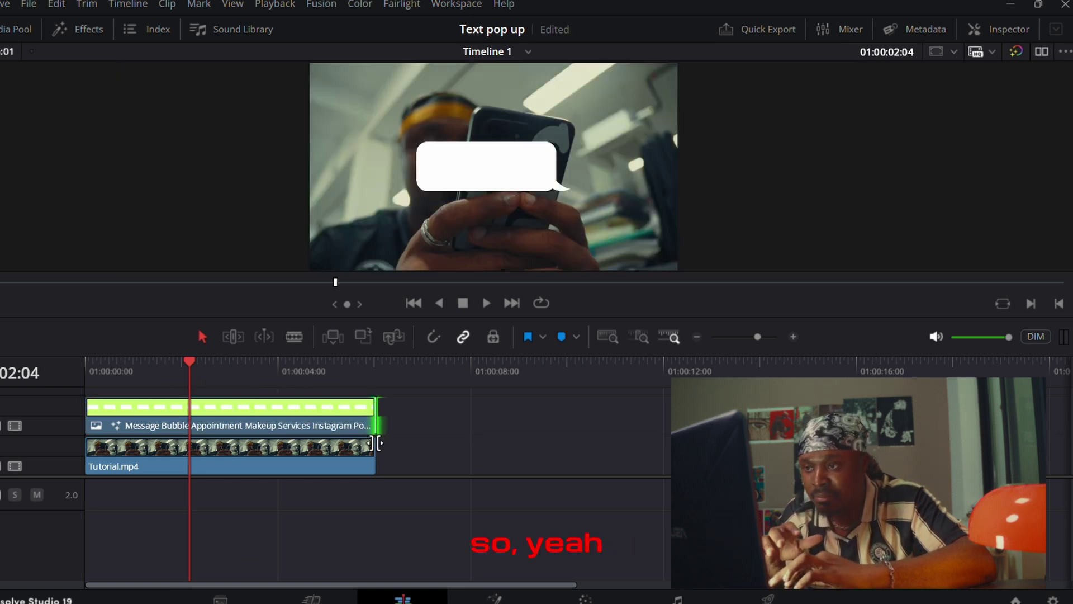
click(372, 364)
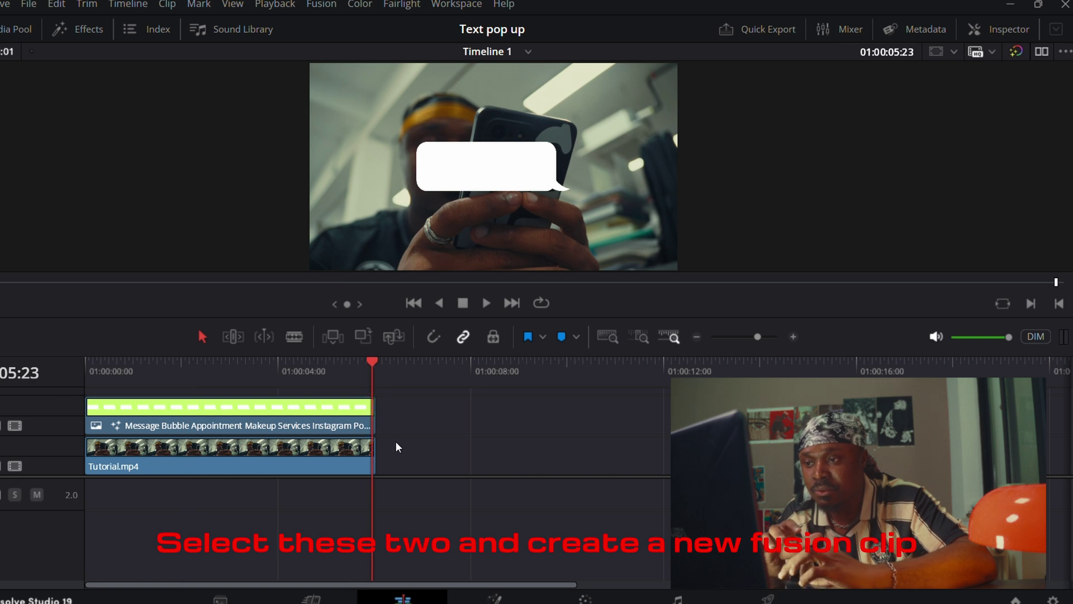
Step: Select both clips and combine them into a new Fusion clip
drag(397, 445, 317, 428)
right_click(302, 428)
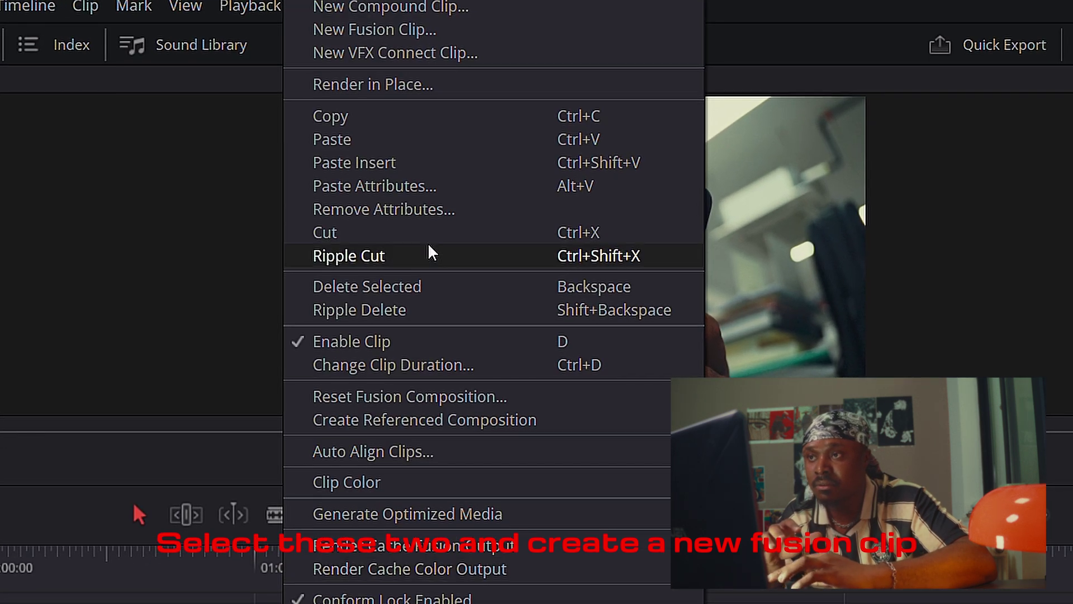
click(412, 33)
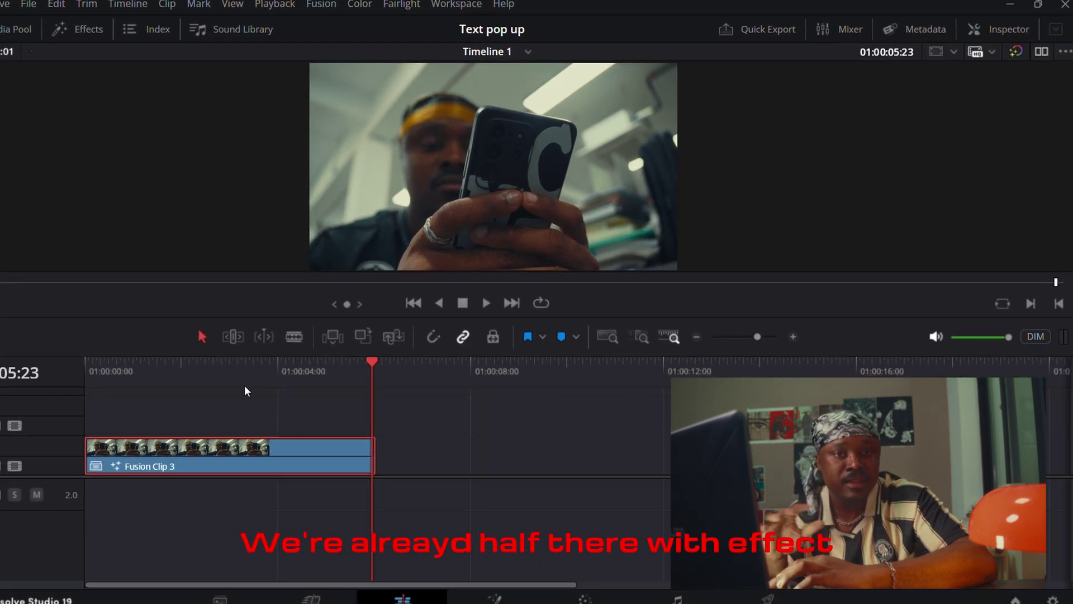
click(242, 385)
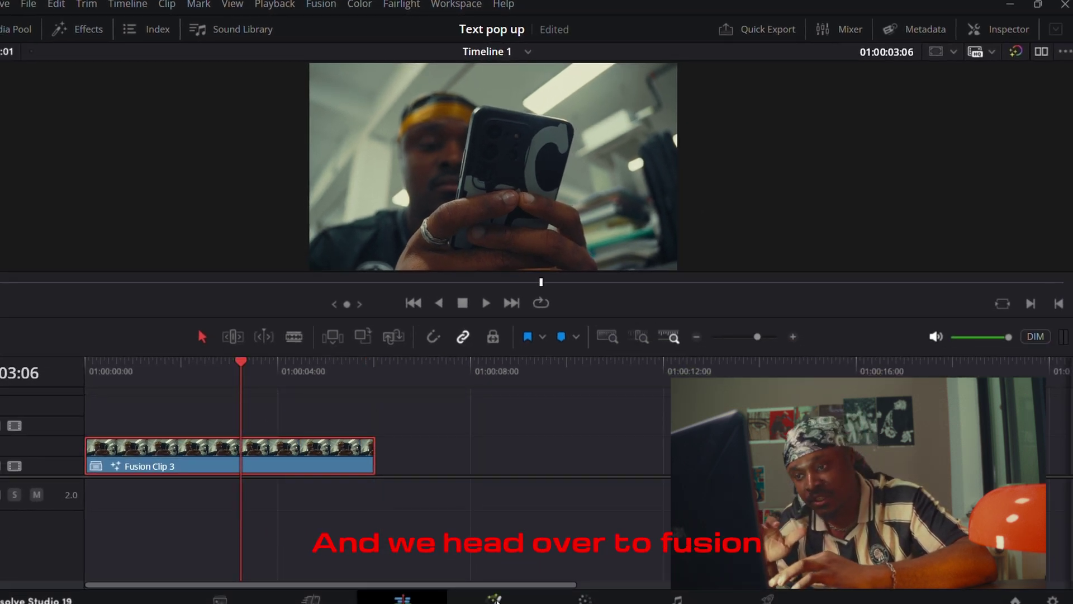
Step: Open the combined clip in Fusion and rename the MediaIn1 node to 'Footage'
click(494, 599)
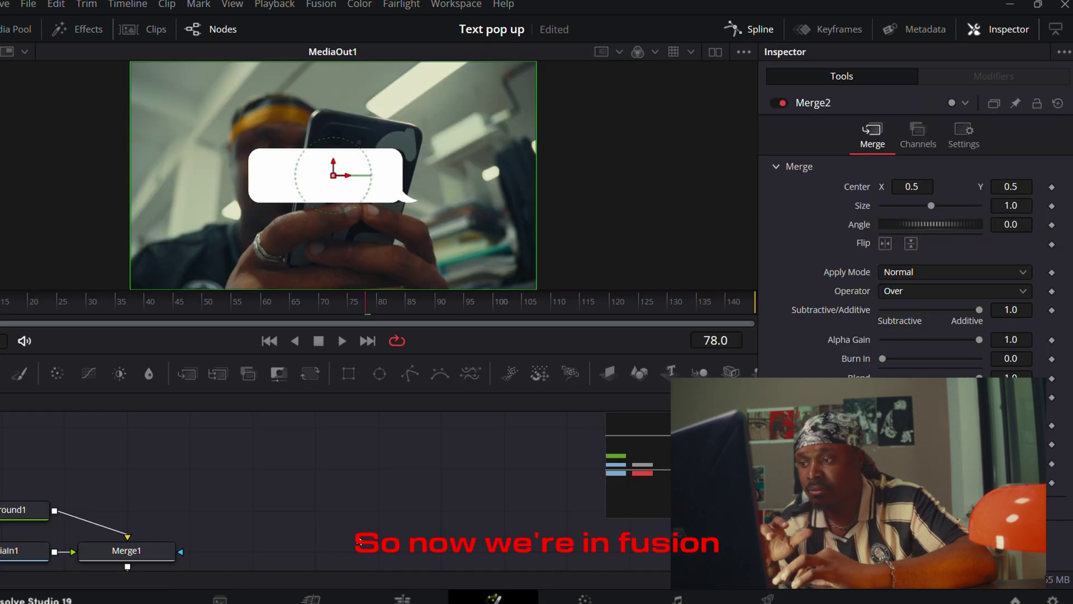
key(ctrl+f)
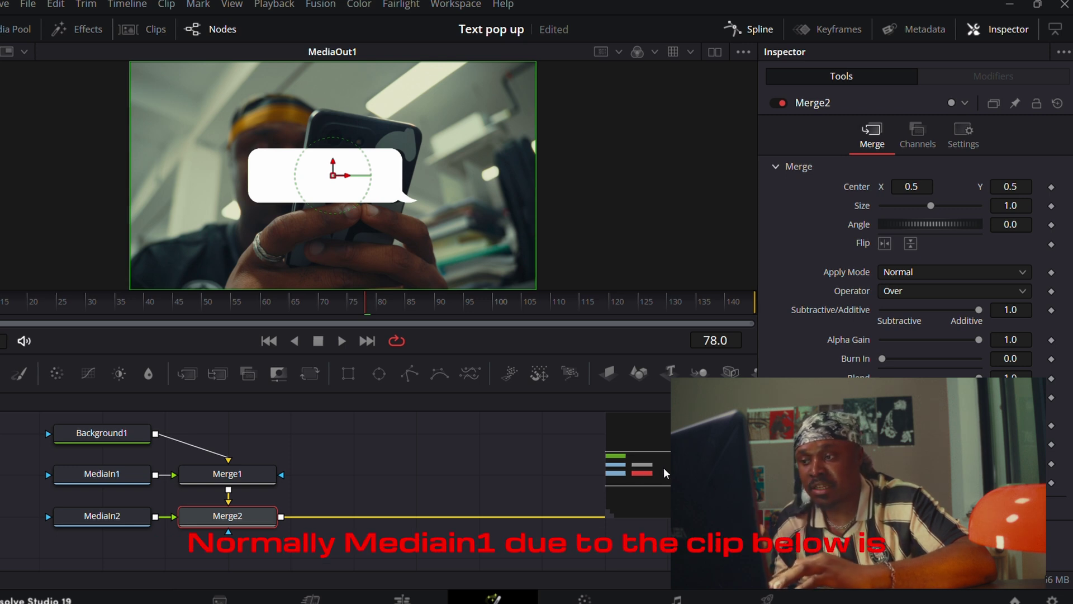
click(96, 477)
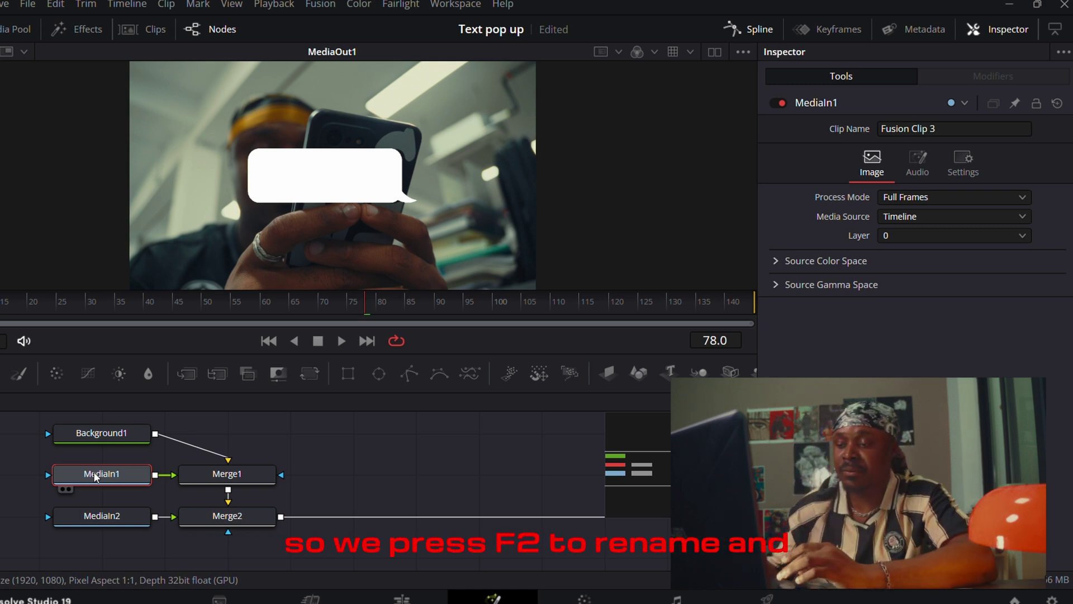
key(F2)
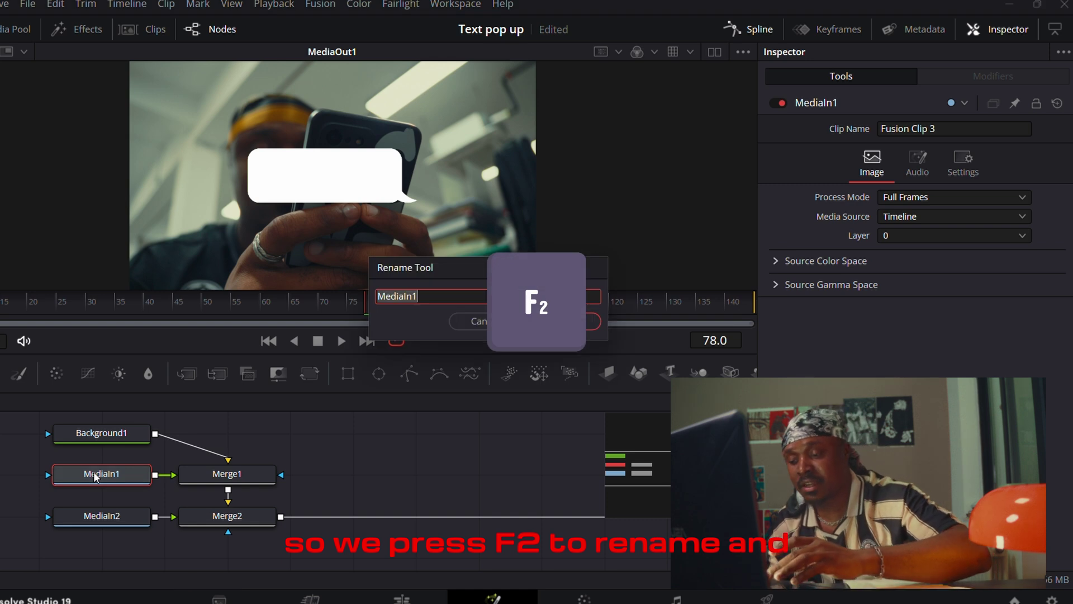
text(F)
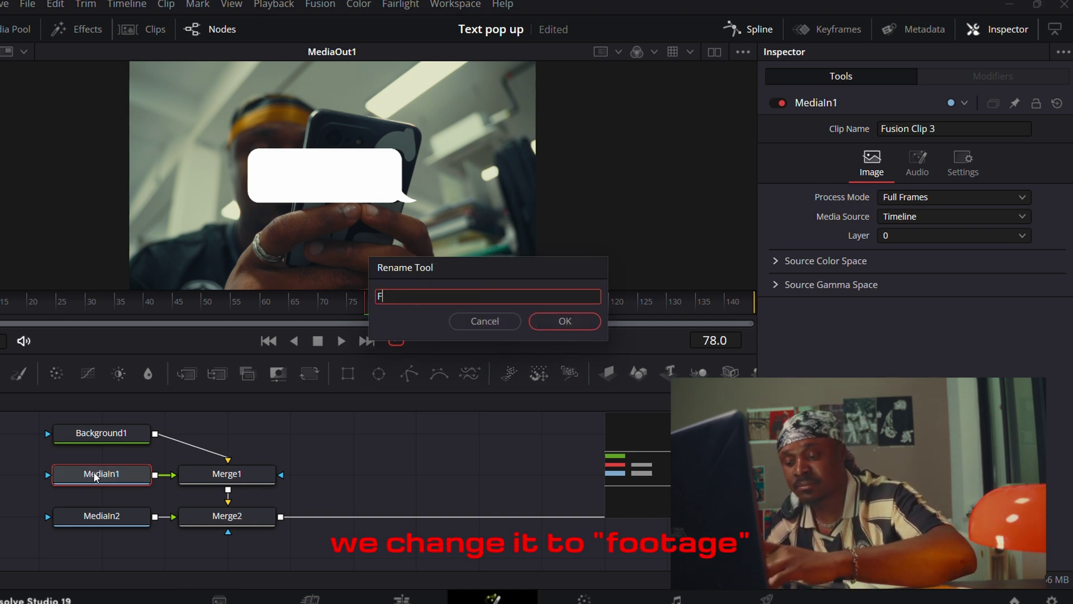
text(ootage)
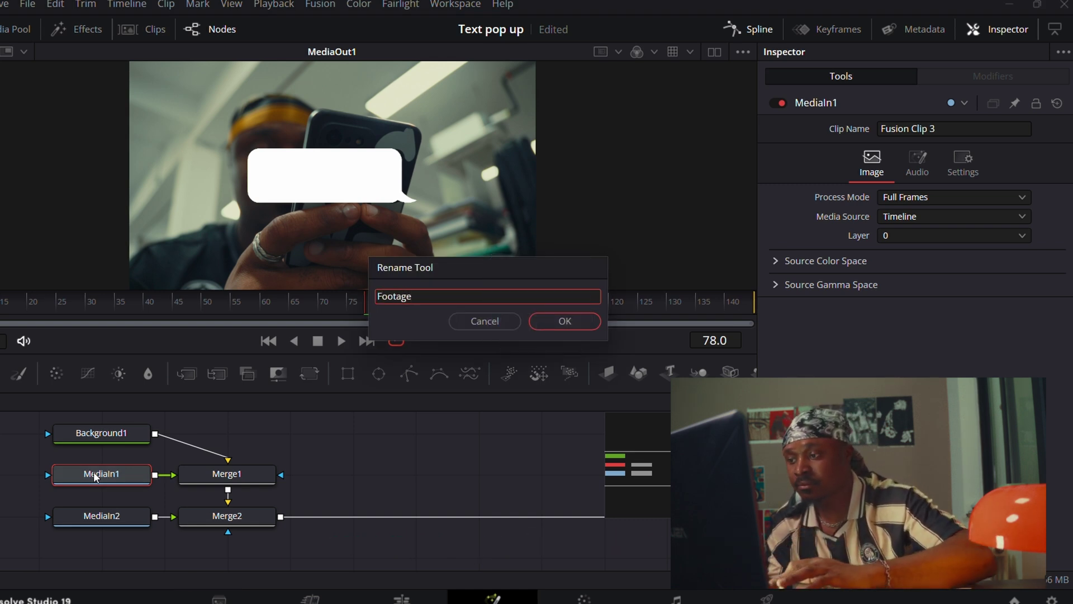
key(Return)
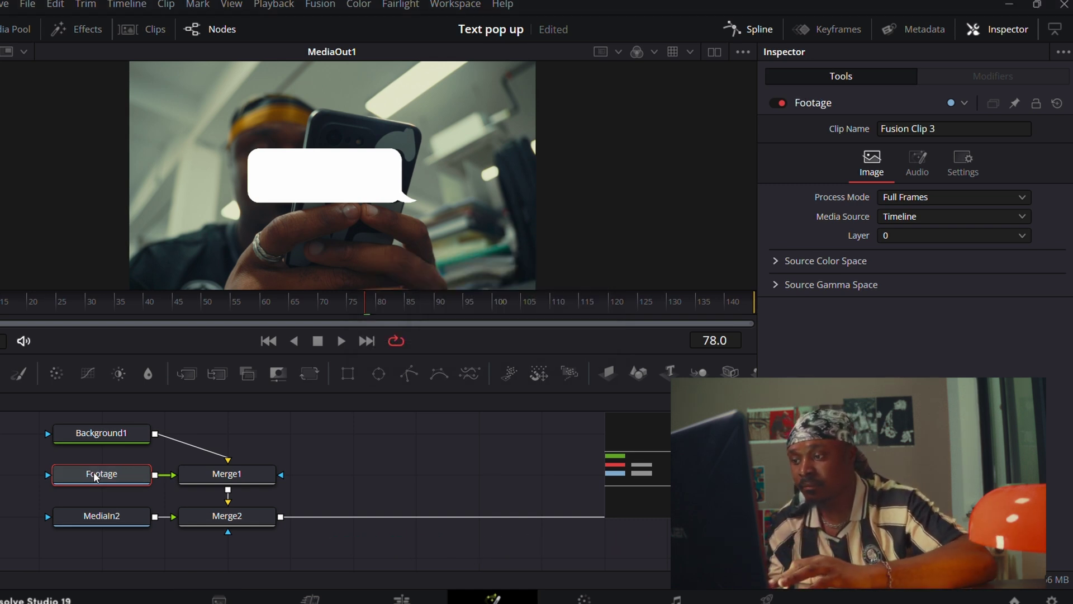
Step: Rename the MediaIn2 bubble node to 'Conv'
click(141, 523)
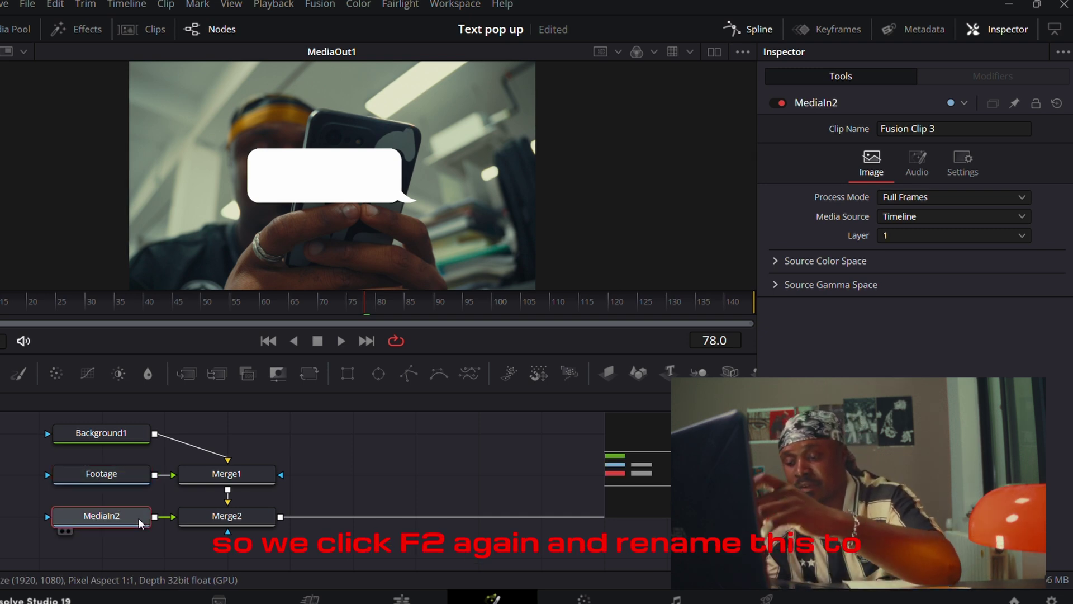
key(F2)
text(Conv)
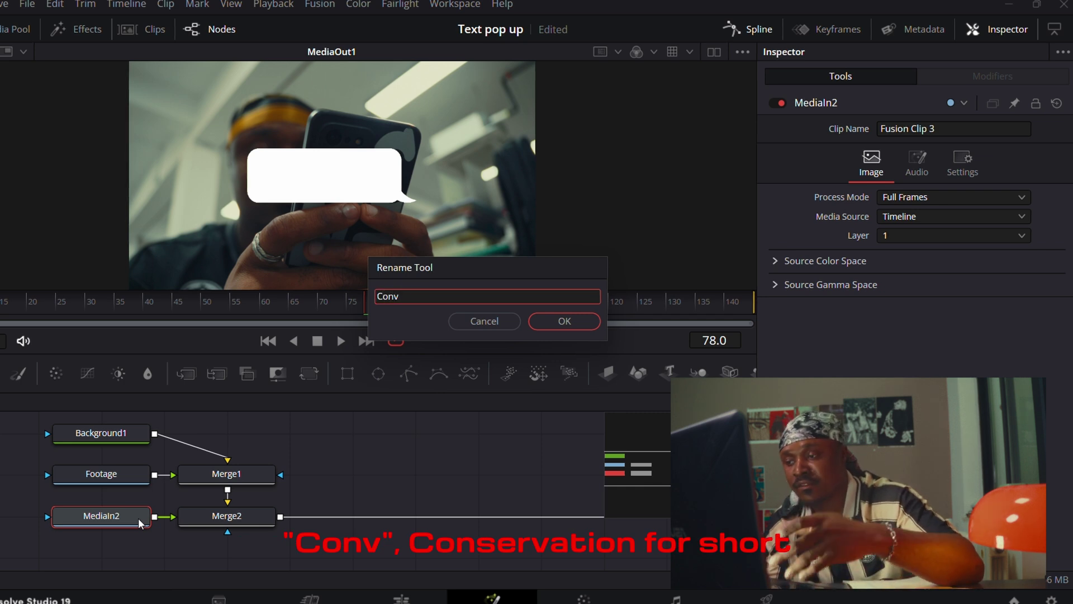
key(Return)
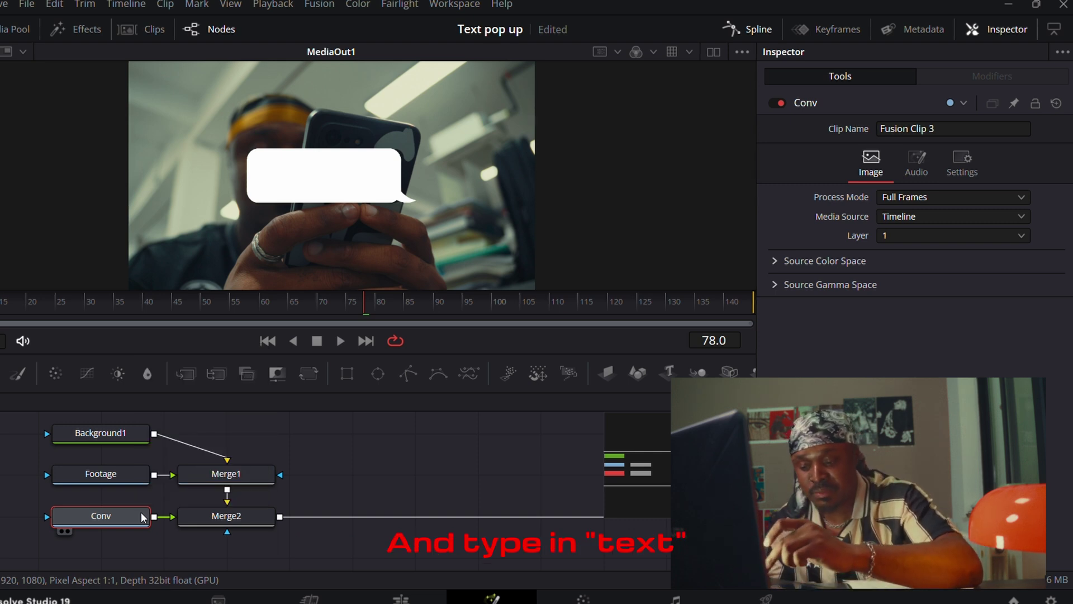
Step: Add a Text+ node (Text1) merged into the comp and select it
key(shift+space)
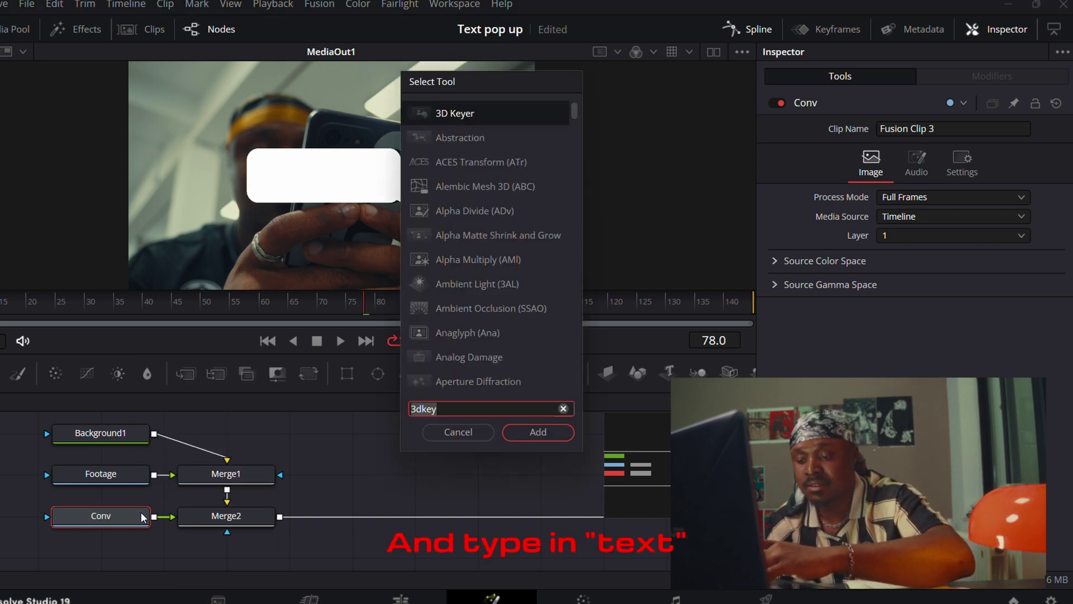
text(text)
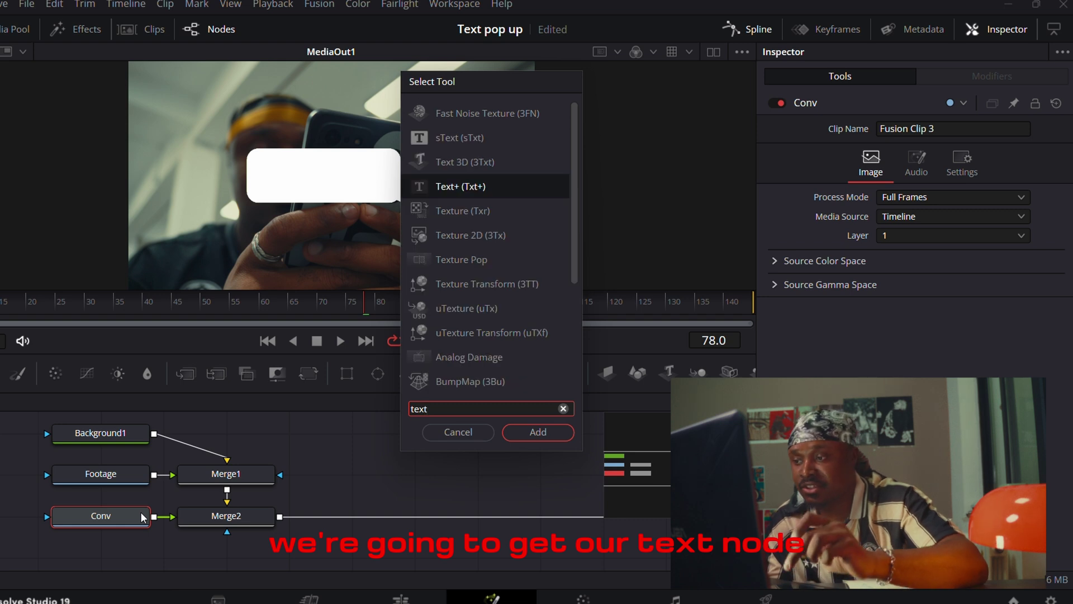
key(Return)
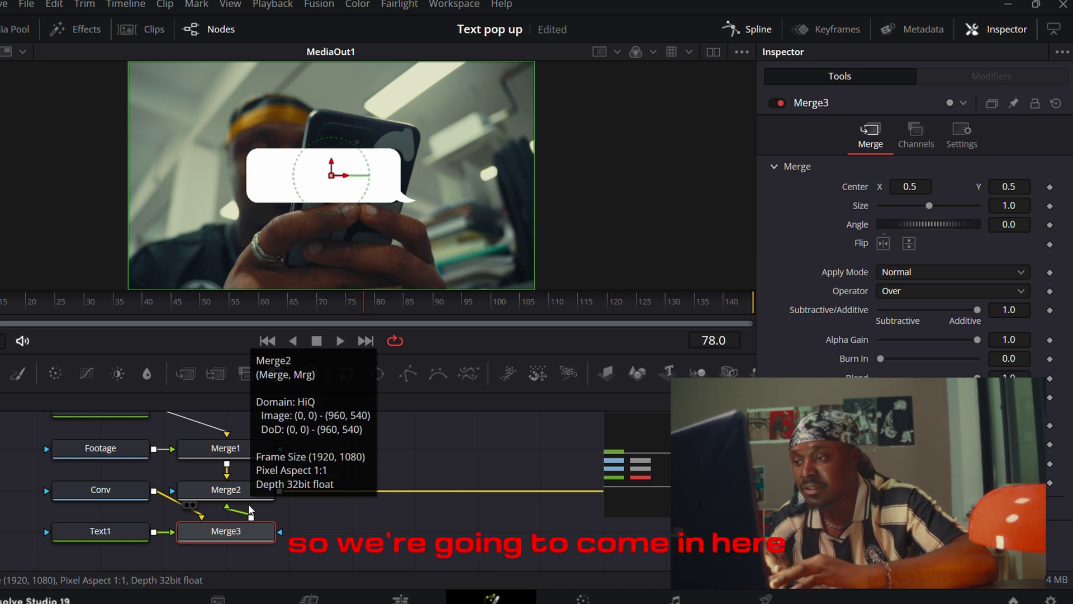
click(119, 532)
Step: Enter a sender name on the first line and 'Yo! What's up' directly beneath it
click(824, 244)
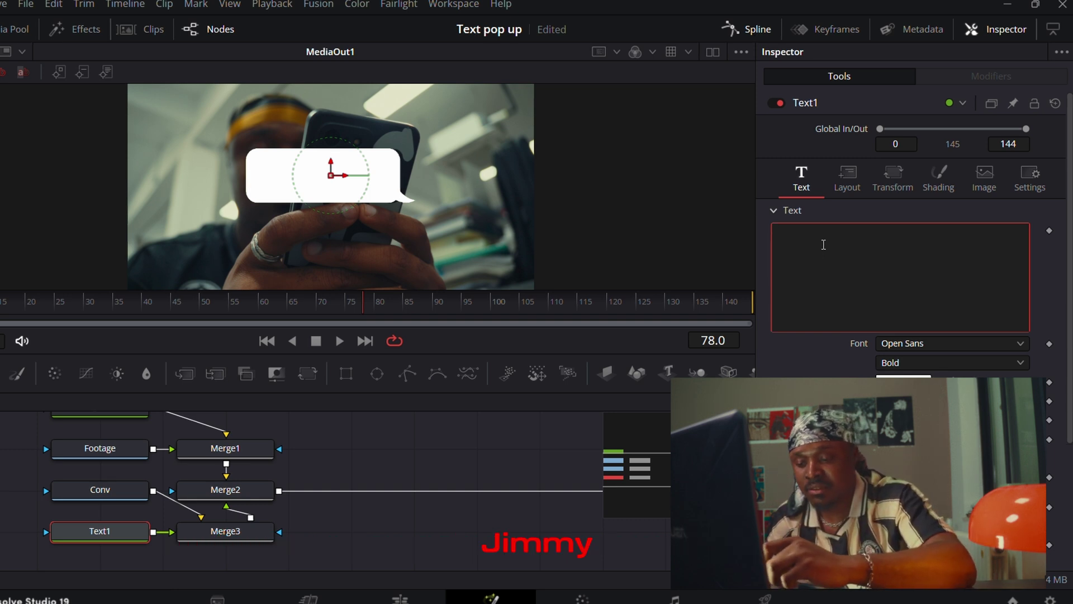
text(Jimmy)
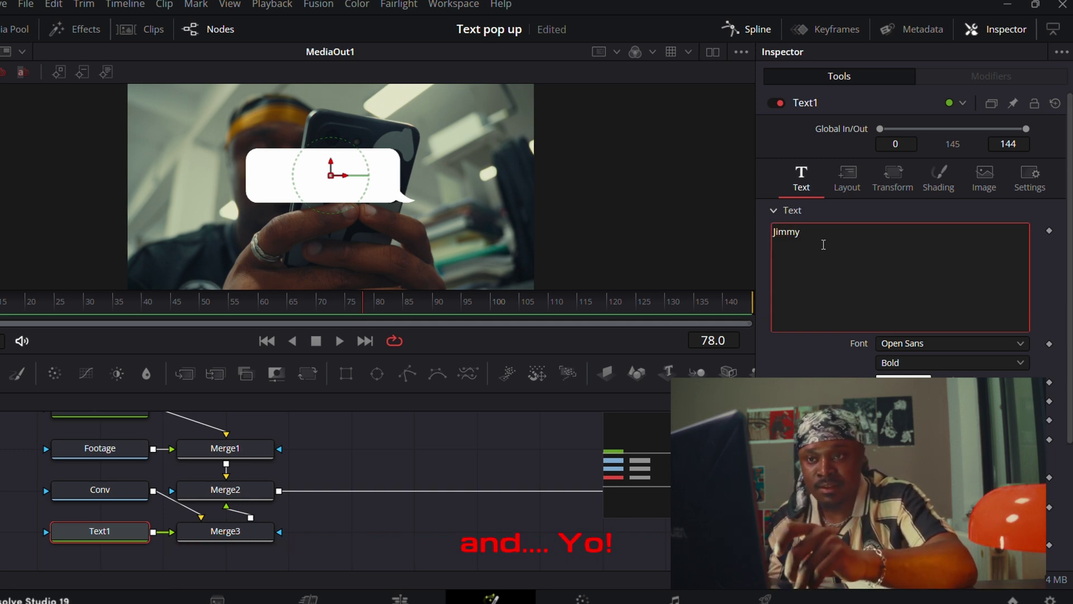
key(Return)
key(Return)
text(Yo)
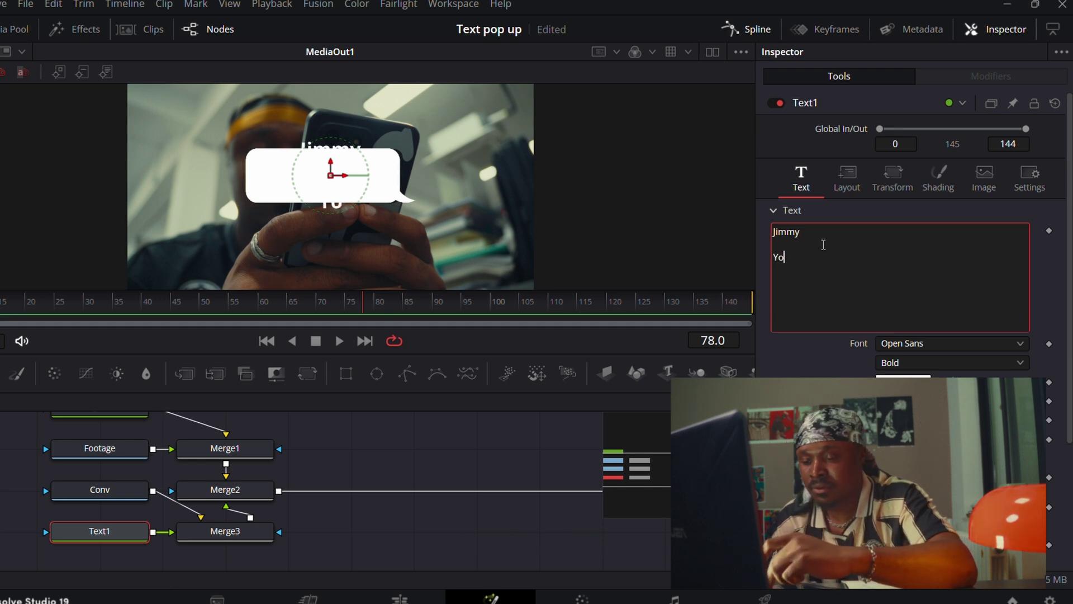
text(!)
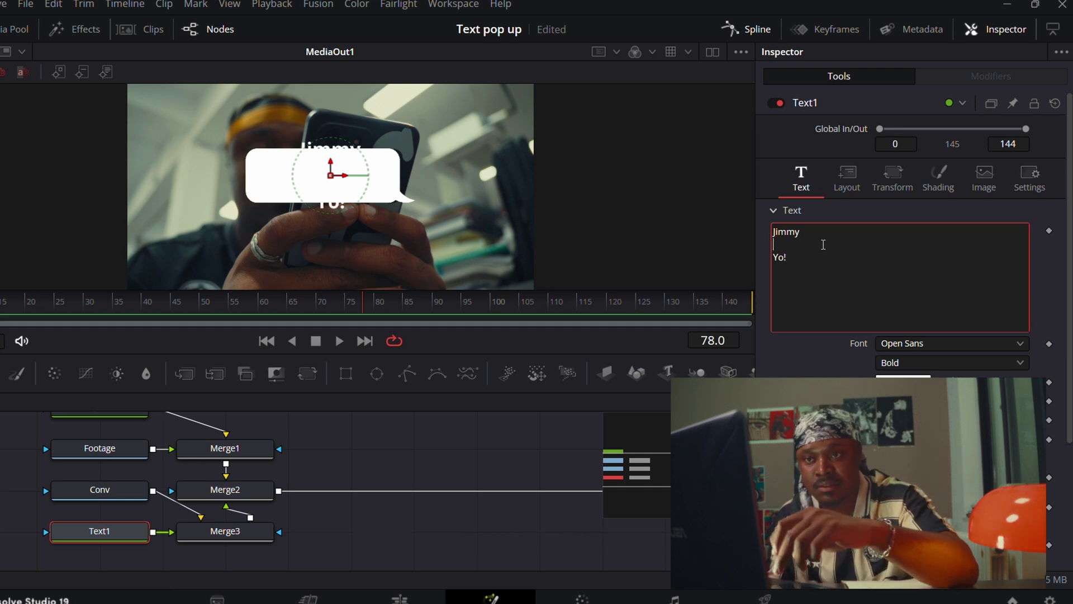
key(BackSpace)
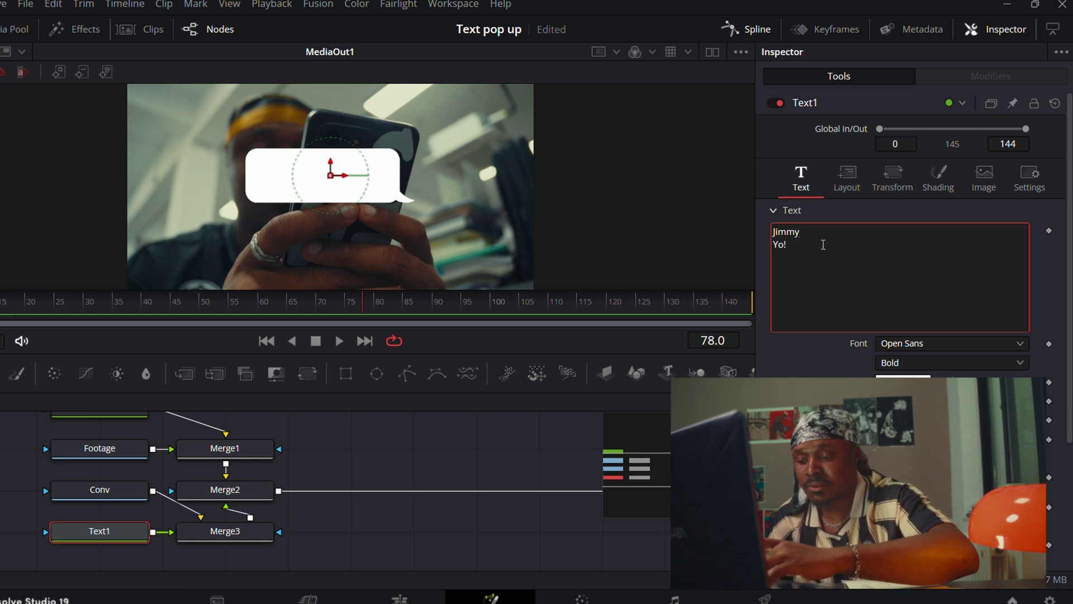
text(What)
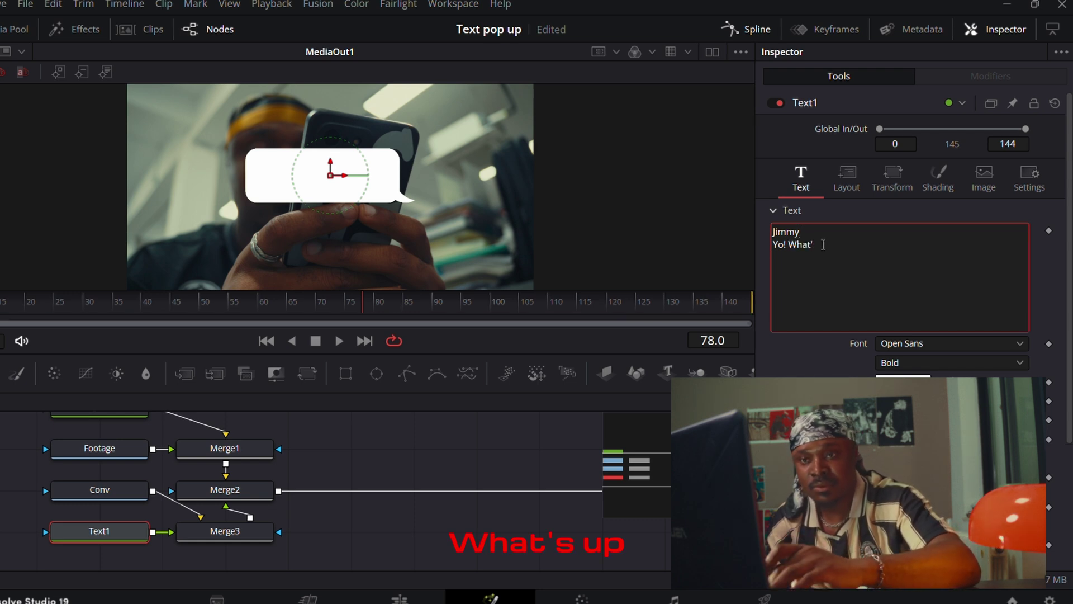
text(up)
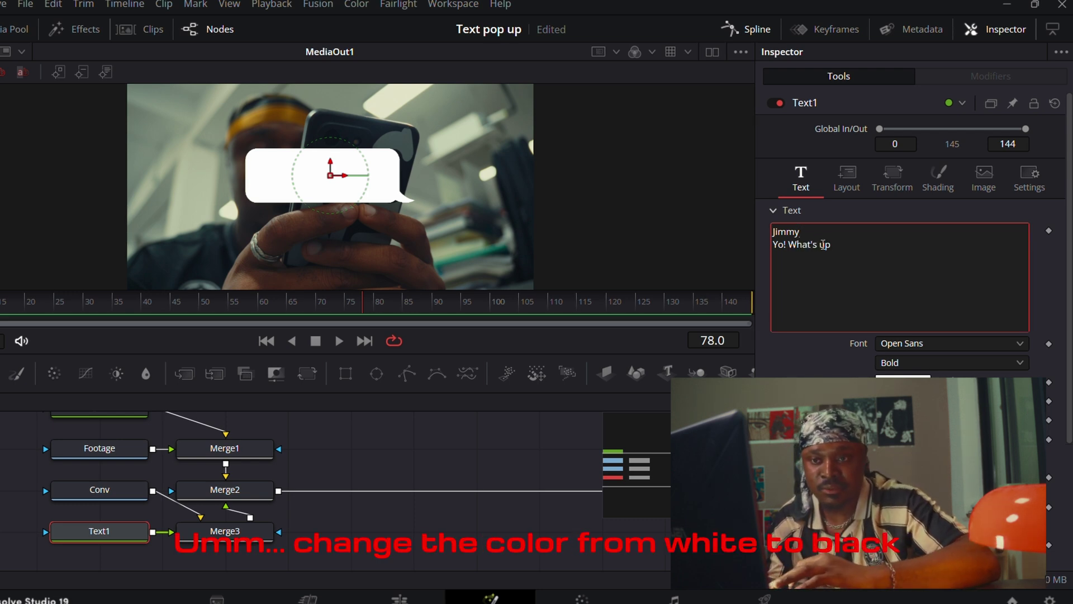
Step: Set the message text colour to black in the Color dialog
click(903, 383)
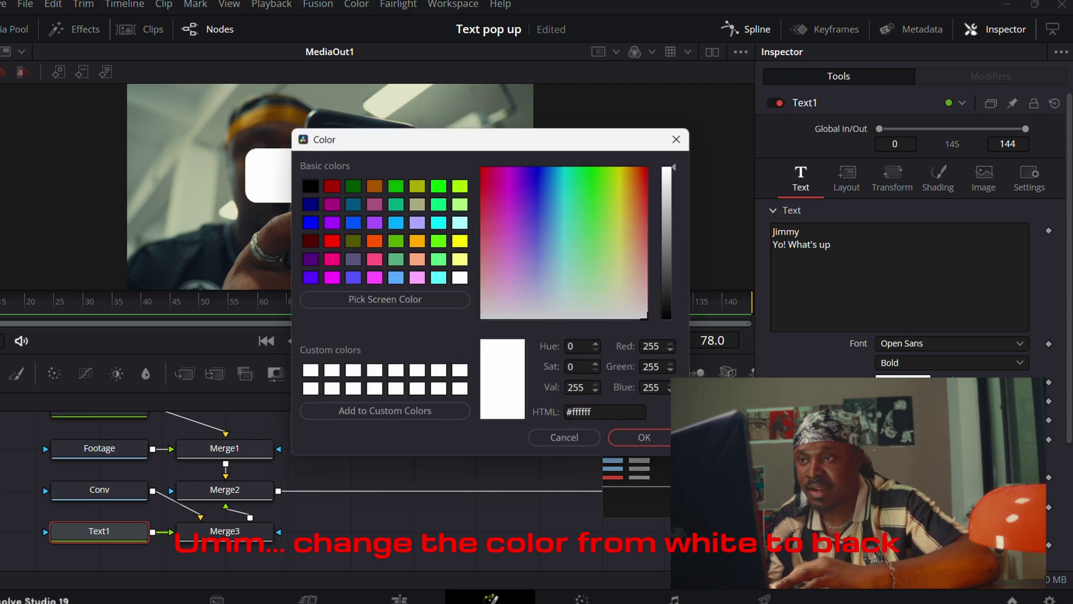
click(306, 182)
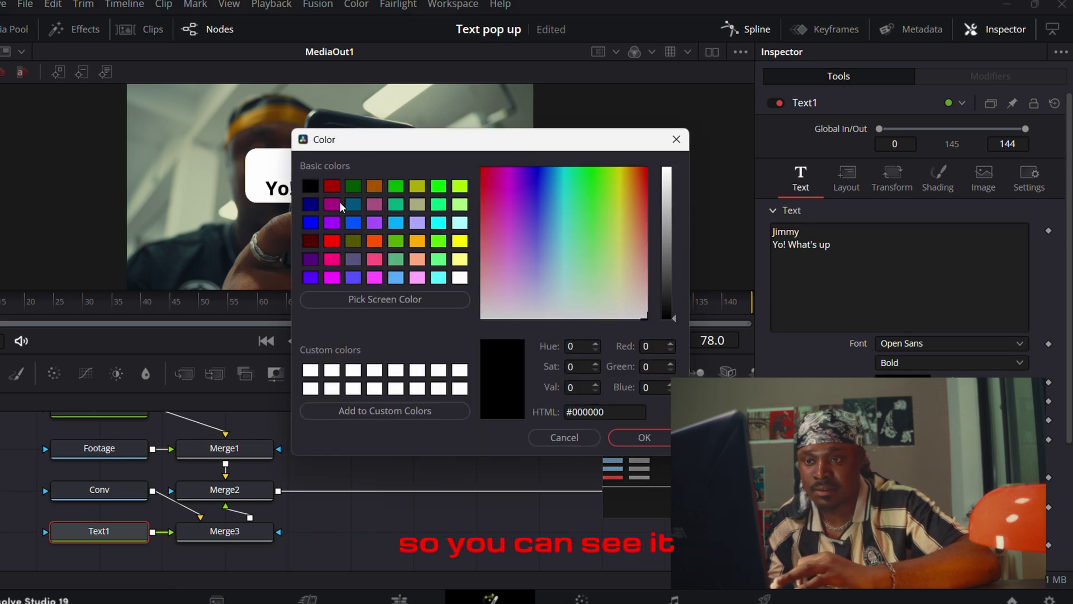
click(660, 438)
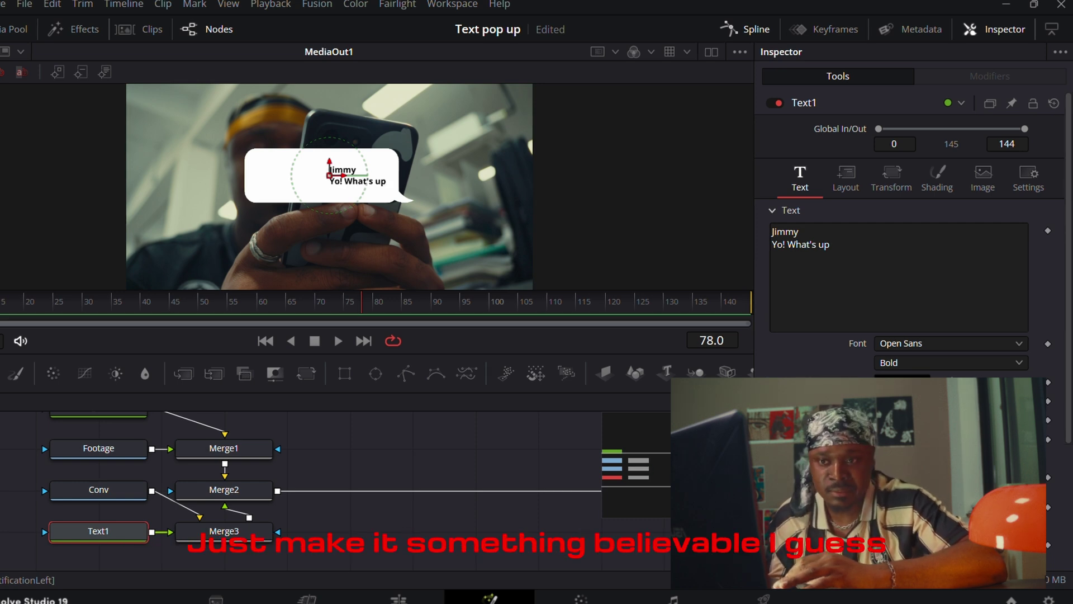
Step: In the text Layout settings, move the center to about X 0.32, Y 0.53
click(860, 187)
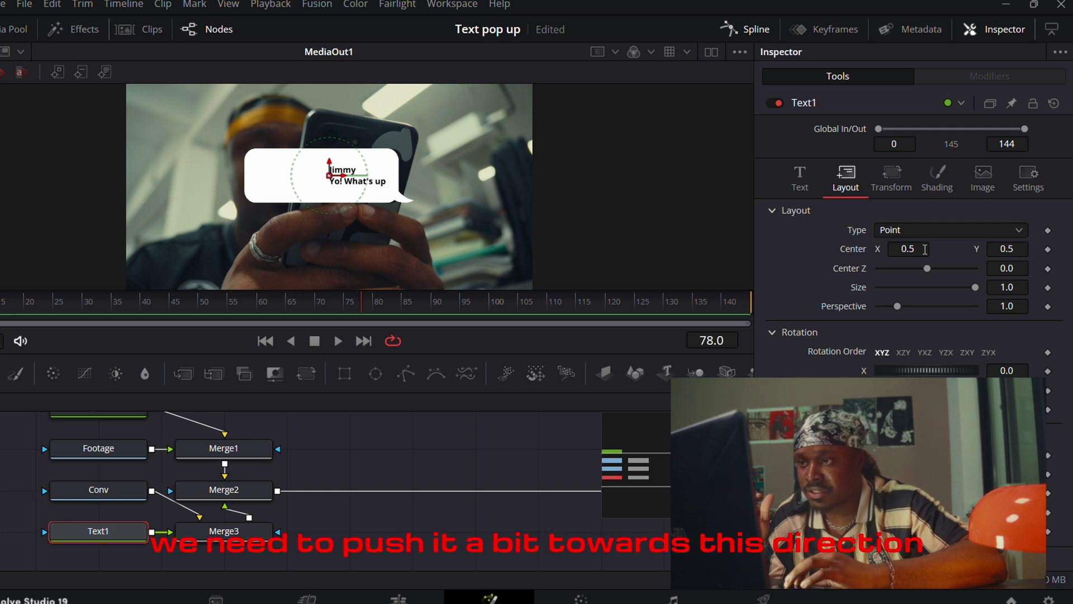
drag(925, 249, 908, 249)
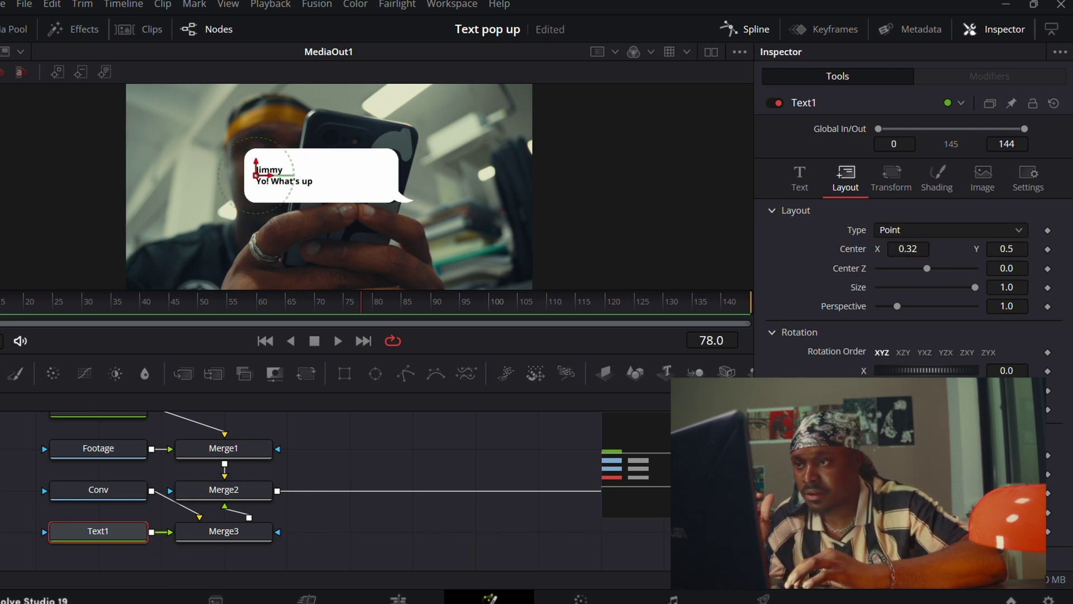
drag(1006, 249, 1013, 249)
Step: Add a '5:30pm' timestamp line below the message, with two blank lines above it
click(798, 184)
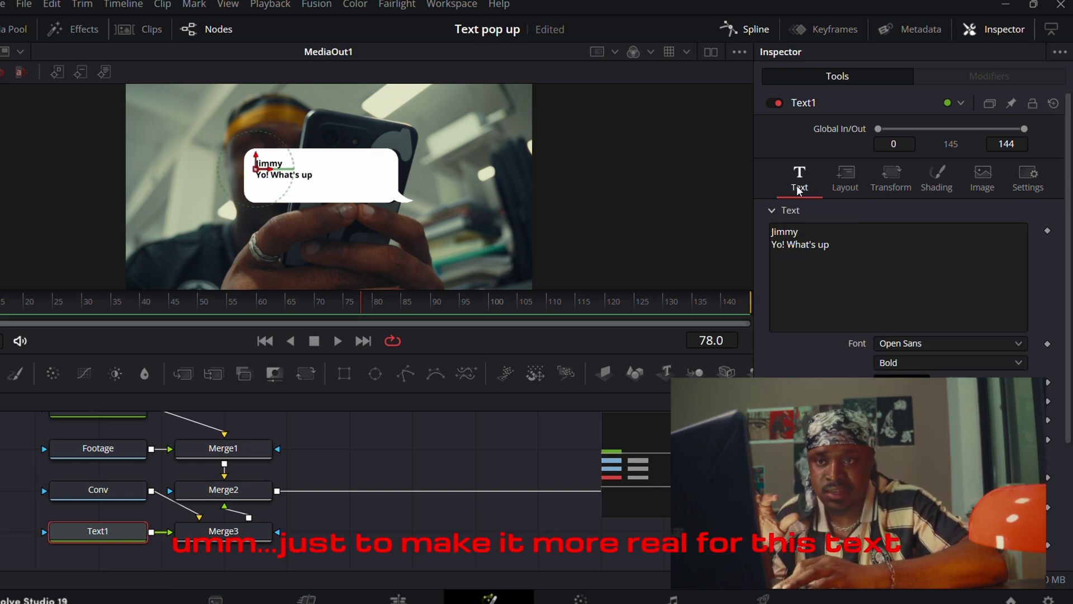
click(852, 254)
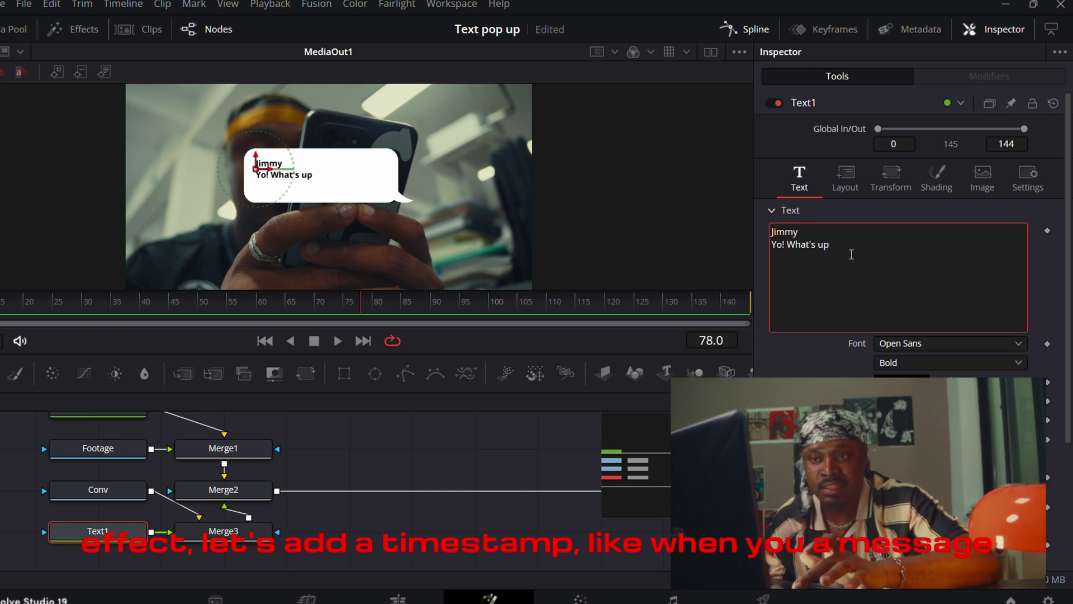
key(Return)
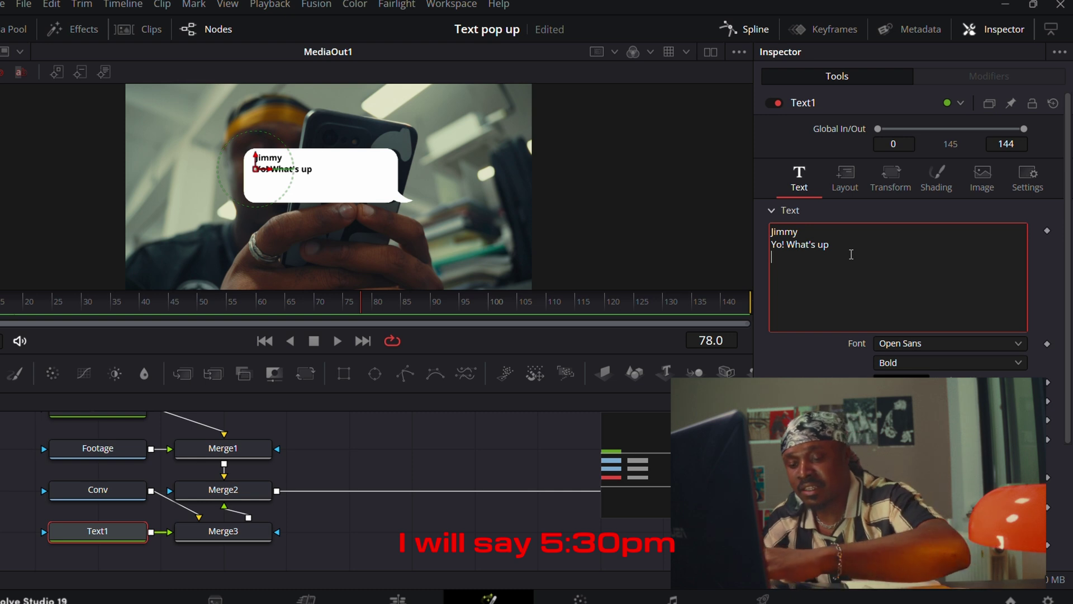
text(5:30pm)
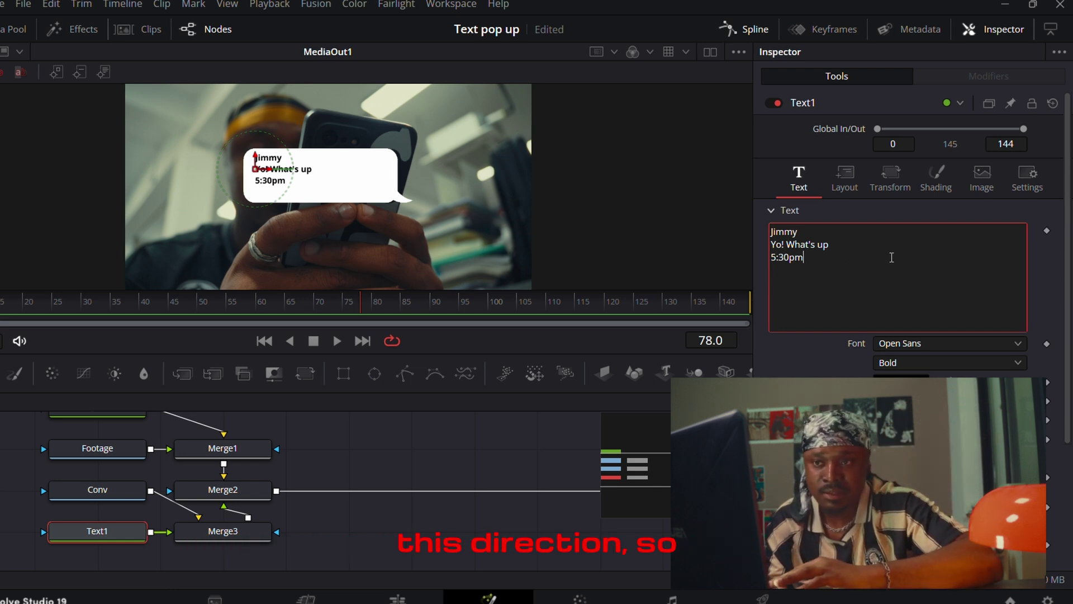
click(772, 260)
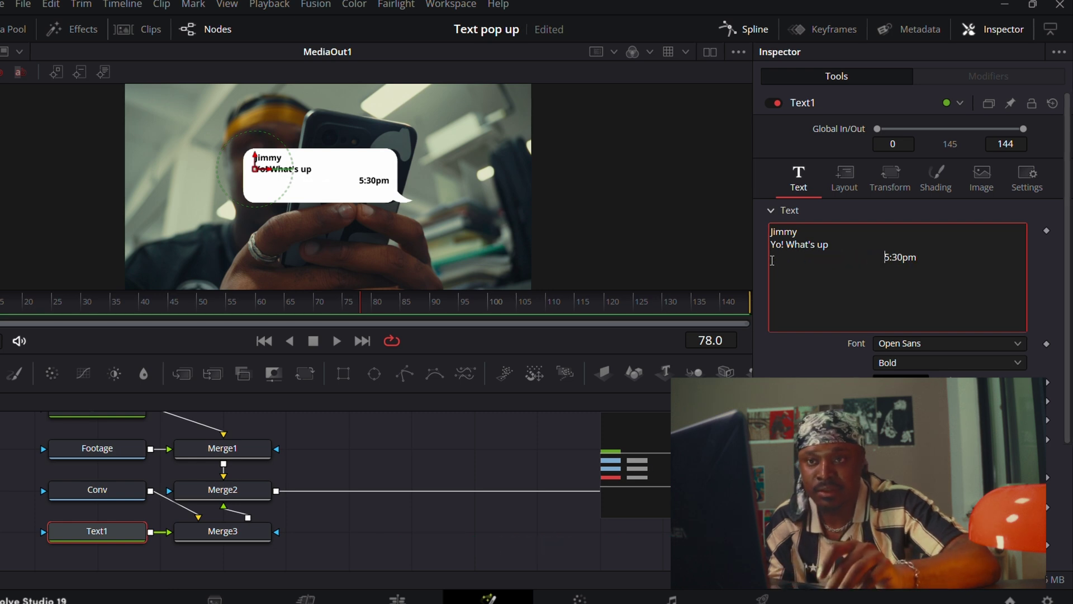
key(Up)
key(End)
key(Return)
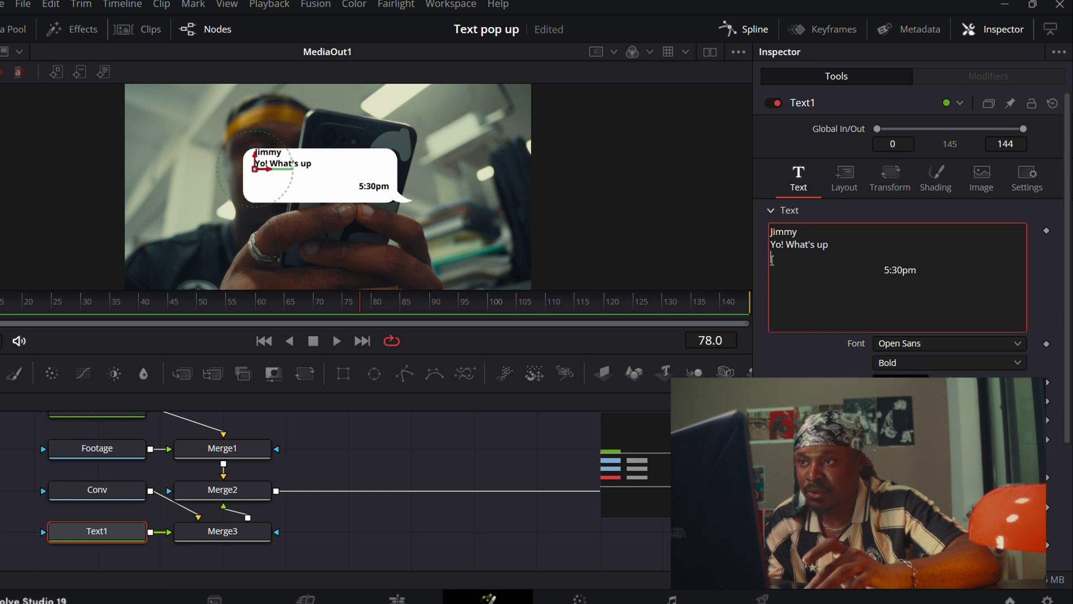
key(Return)
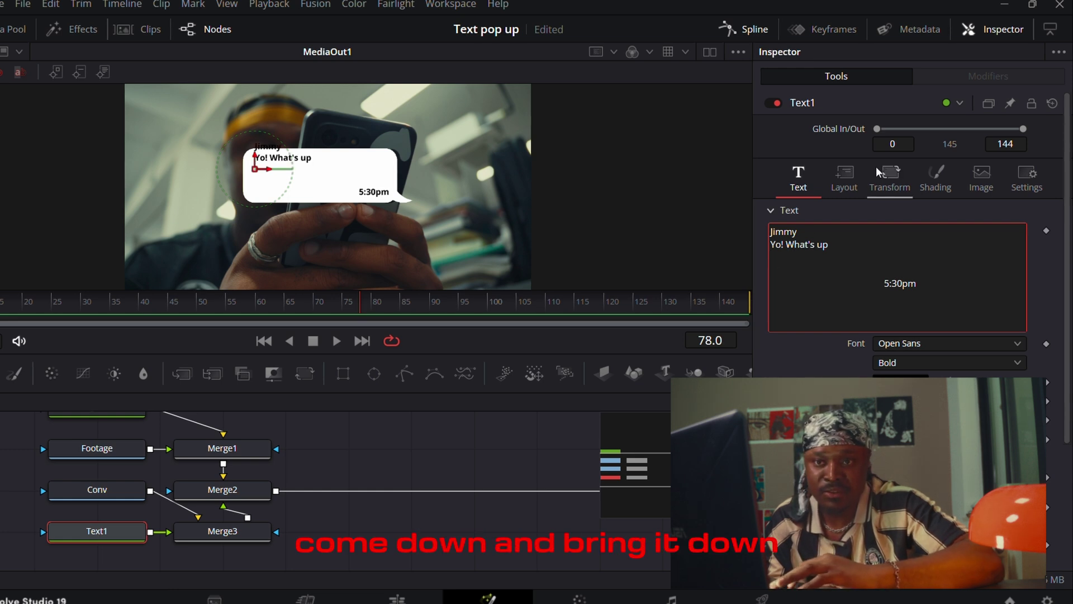
Step: Lower the text block to Center Y about 0.50 and remove one blank line above 5:30pm
click(847, 172)
drag(1011, 252, 983, 251)
click(807, 189)
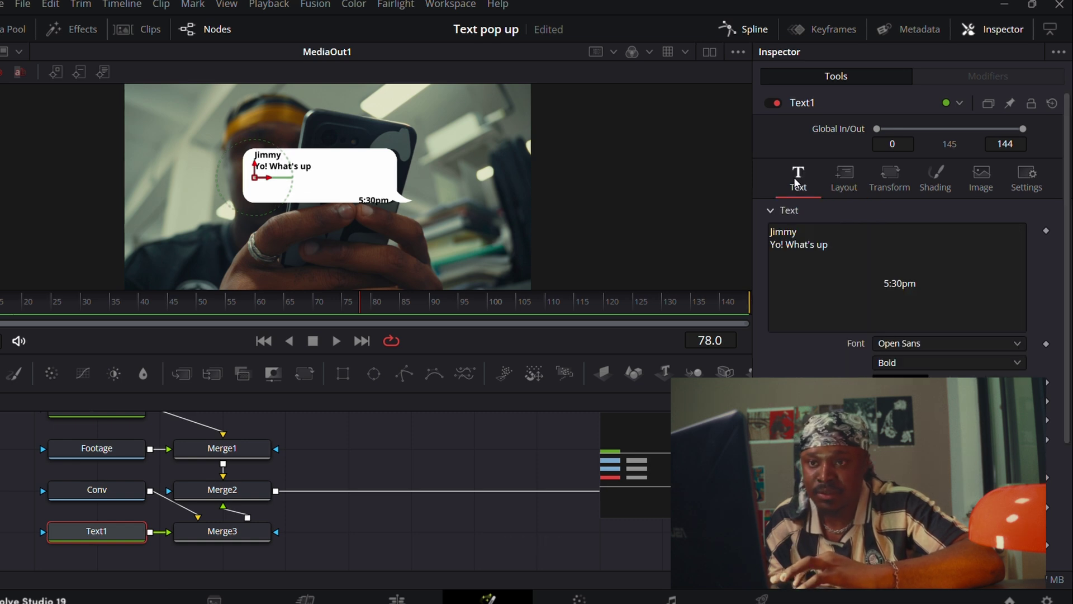
click(807, 274)
key(BackSpace)
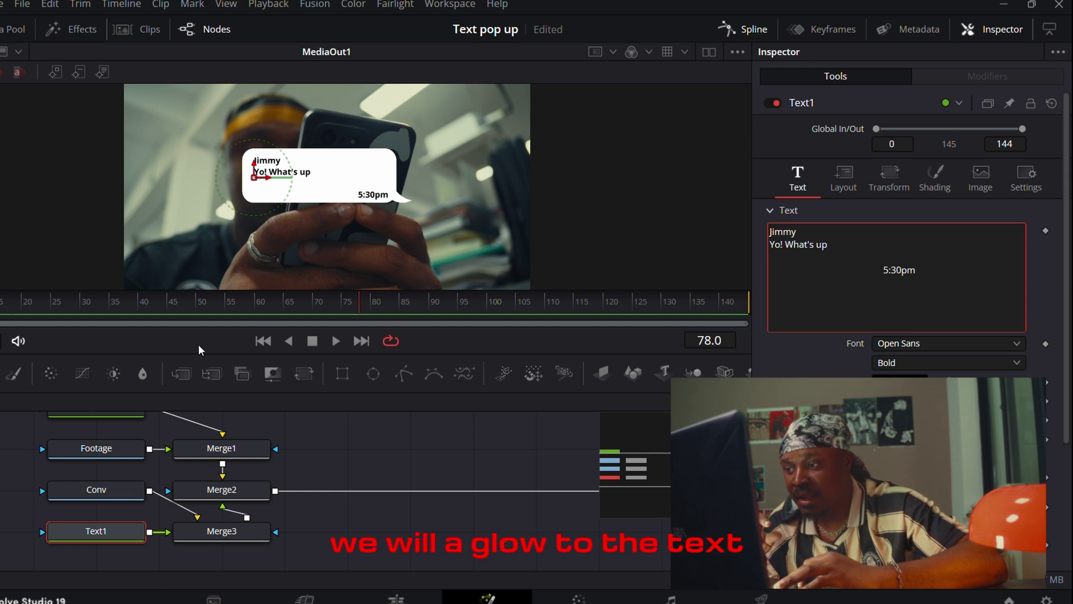
Step: Add a Glow effect after the Merge3 node instead of after Text1
click(125, 531)
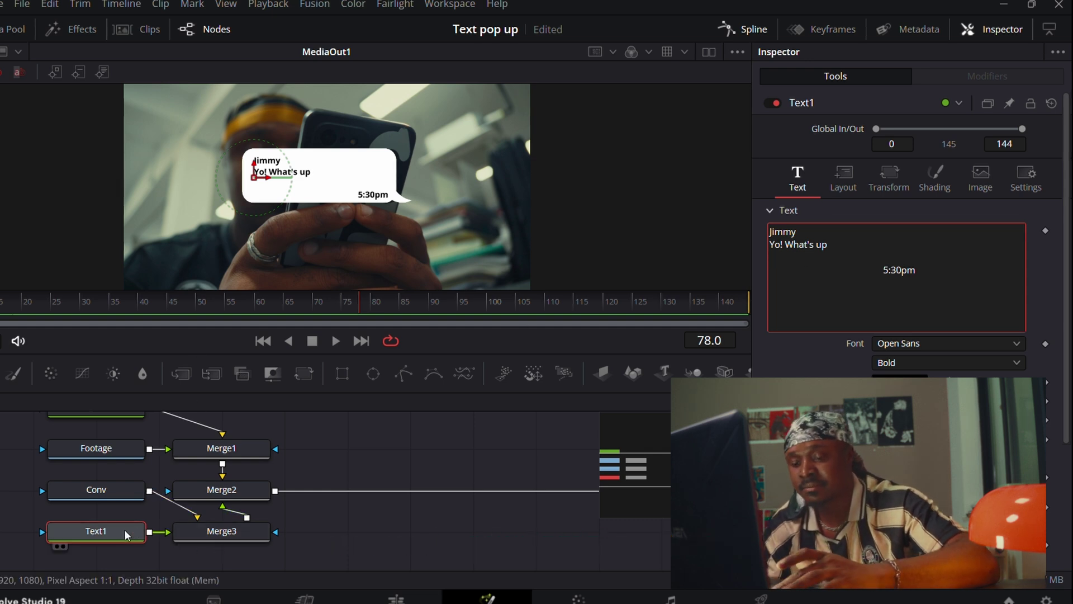
key(shift+space)
text(glow)
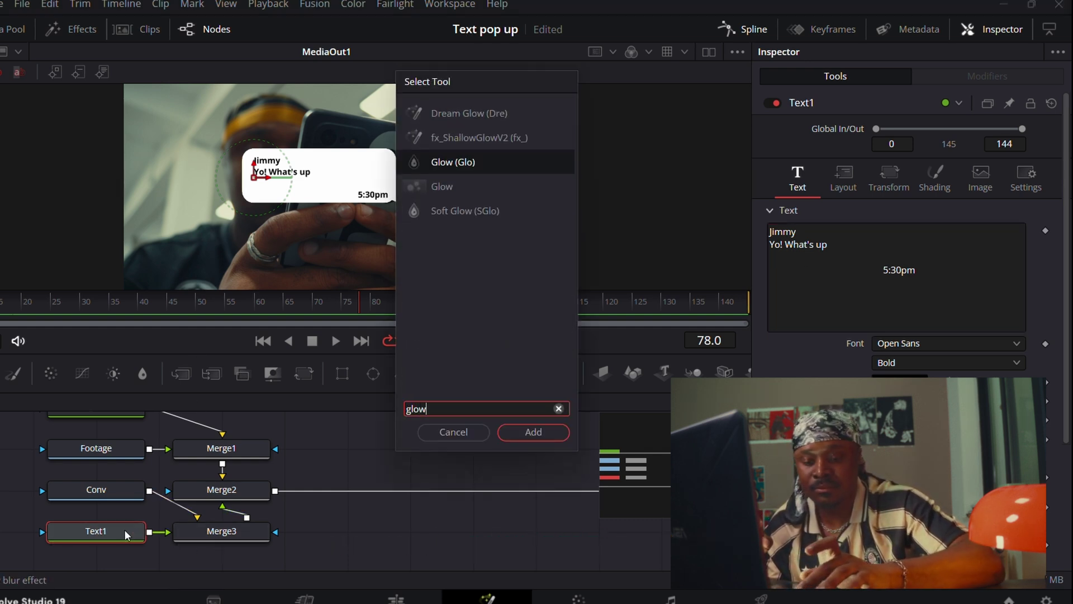
key(Return)
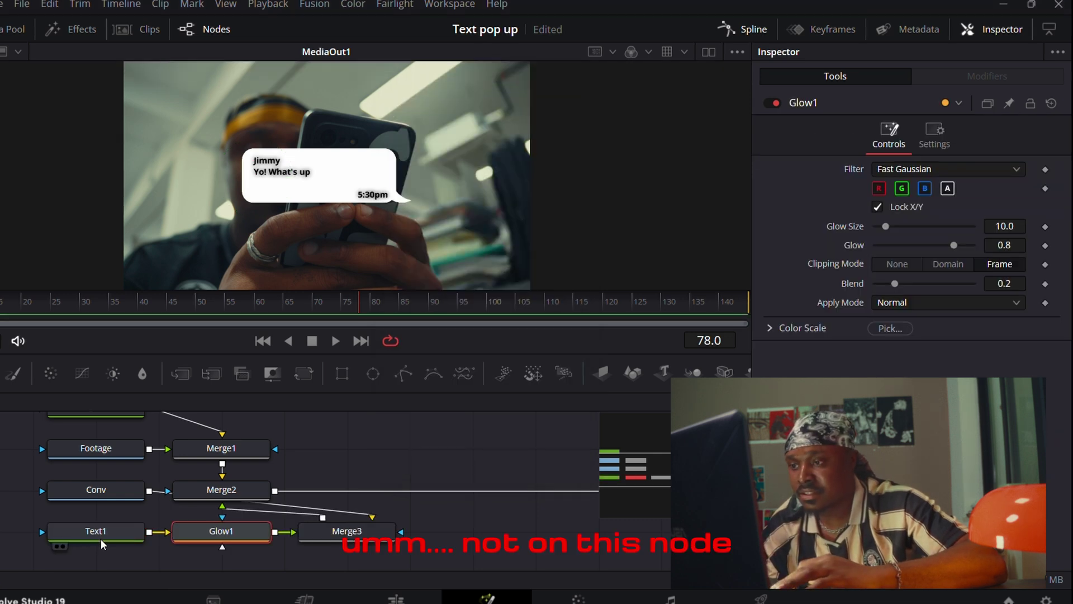
key(ctrl+z)
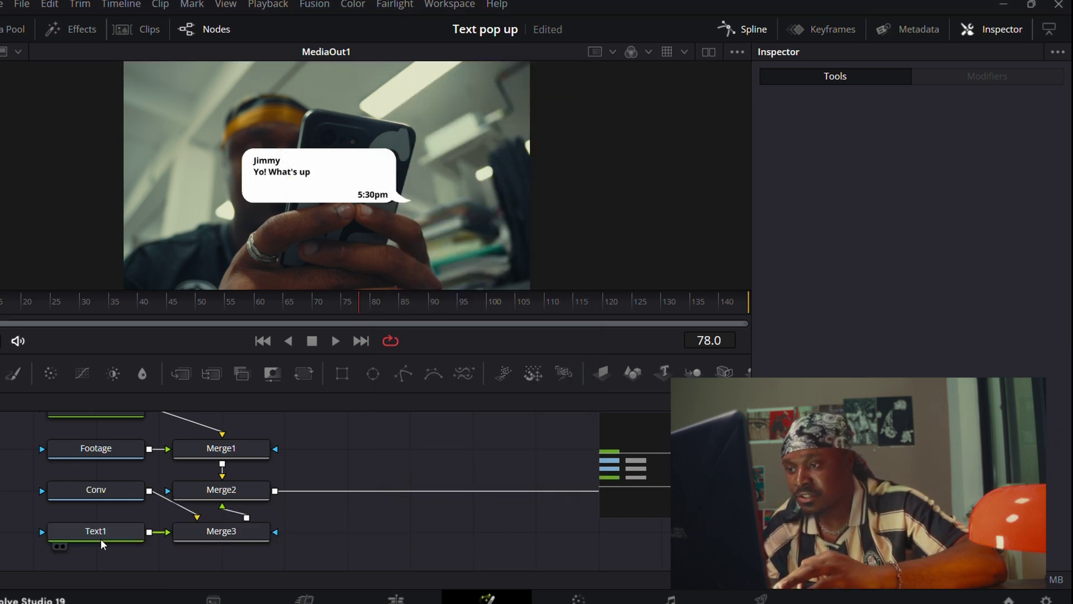
click(223, 535)
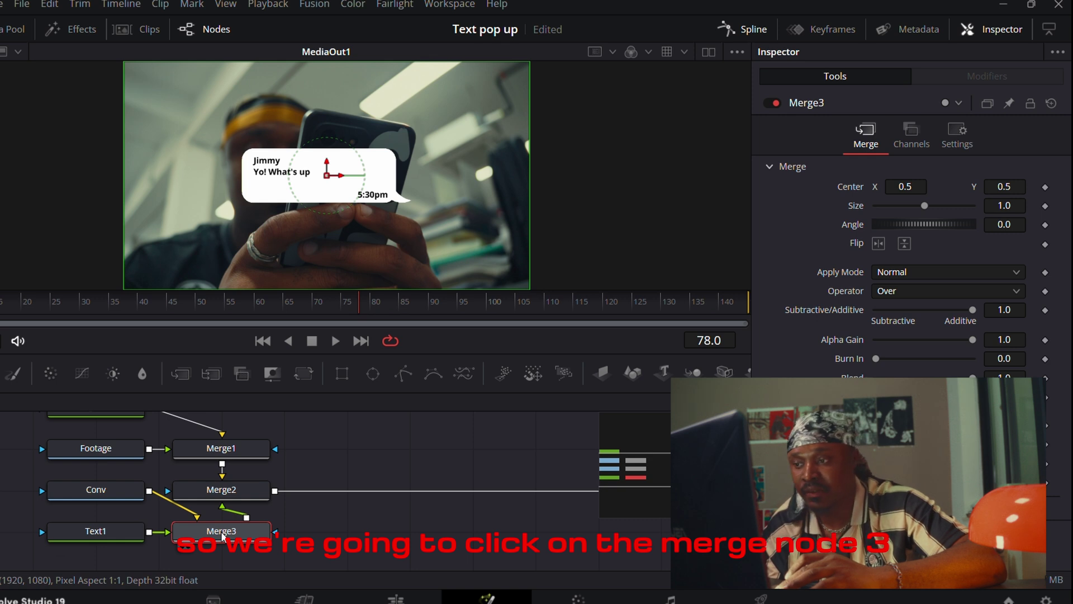
key(shift+space)
text(glow)
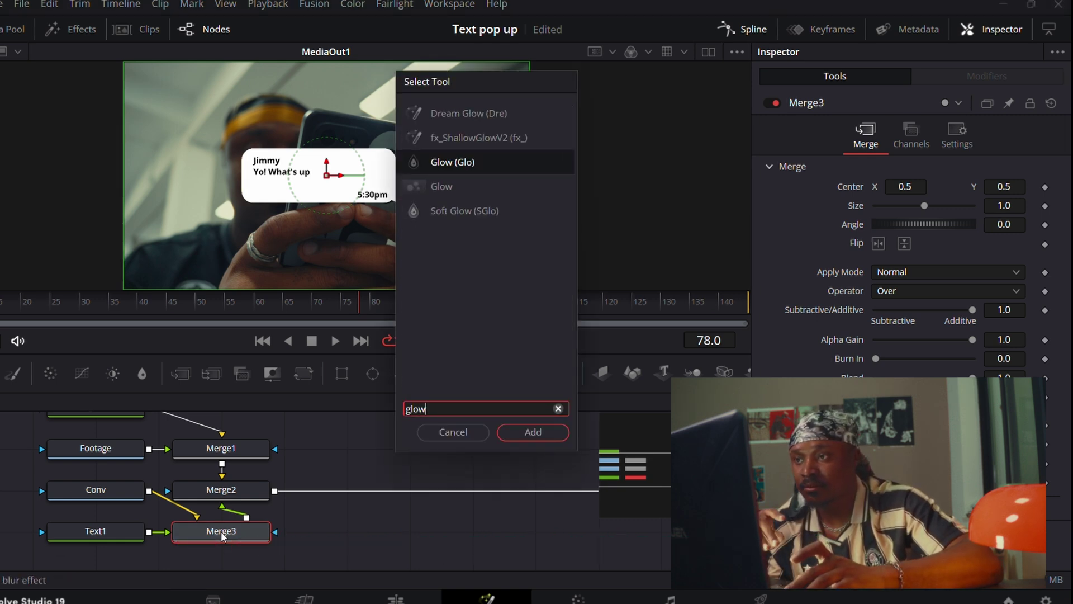
key(Return)
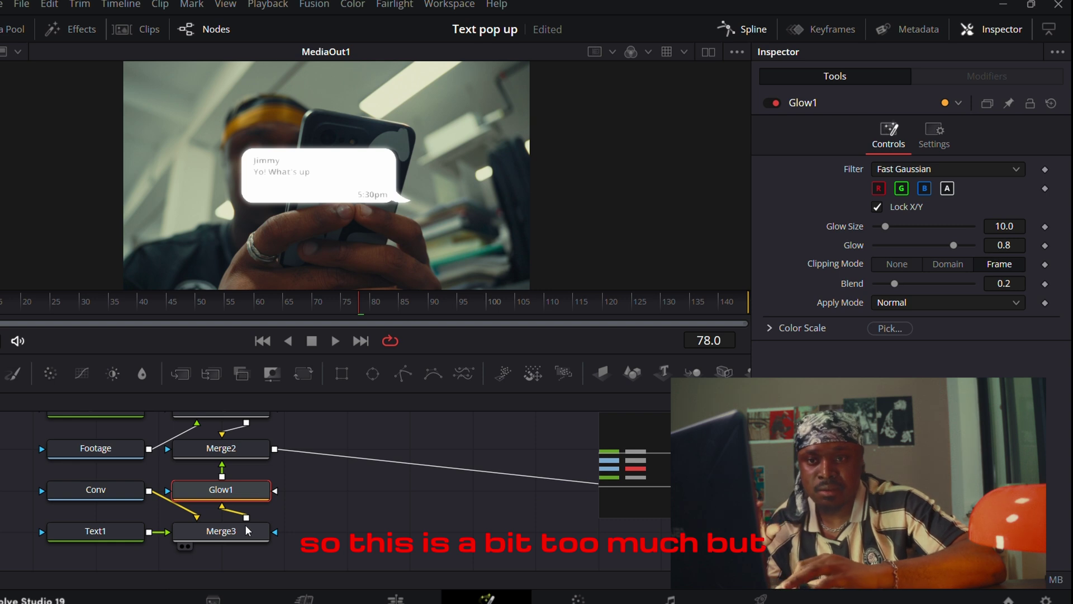
Step: Set Glow1 to Glow Size 1.0 and Glow 0.2
click(1004, 225)
double_click(1004, 226)
text(1)
key(Tab)
text(1)
key(Tab)
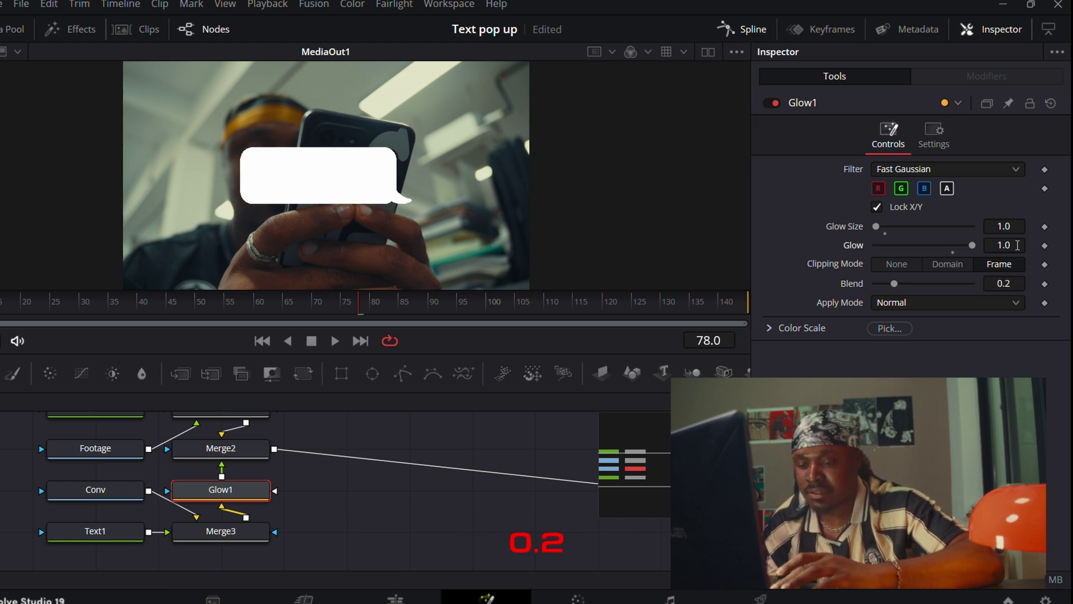
click(1016, 245)
double_click(1017, 245)
text(0.2)
key(Tab)
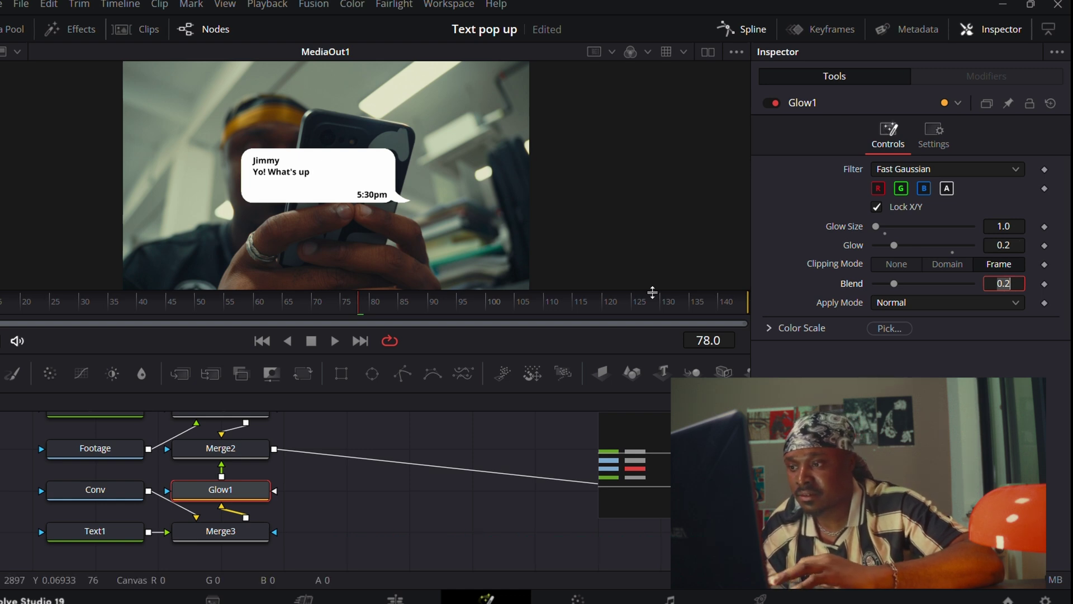
Step: Arrange Glow1, Merge2 and Merge1 into a tidy chain, select Glow1, and save
drag(216, 499, 317, 517)
drag(230, 452, 329, 456)
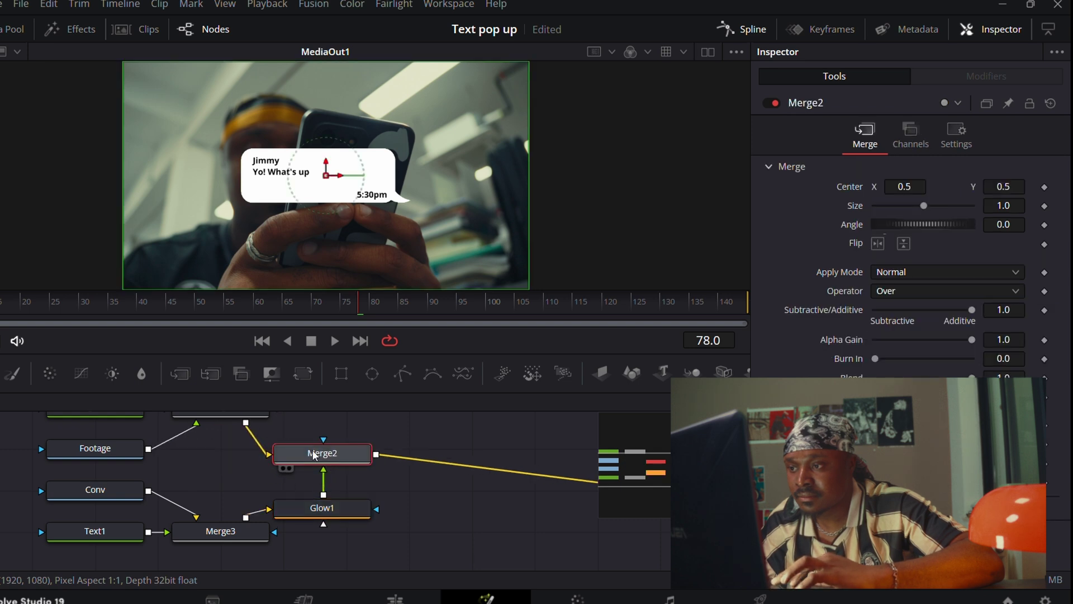
drag(237, 412, 264, 430)
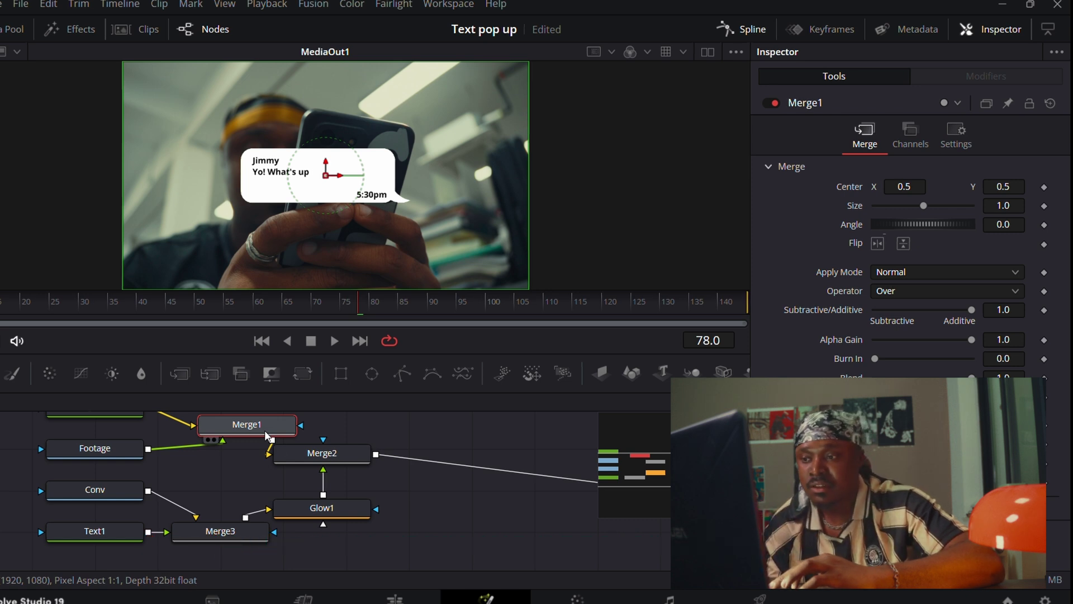
click(352, 515)
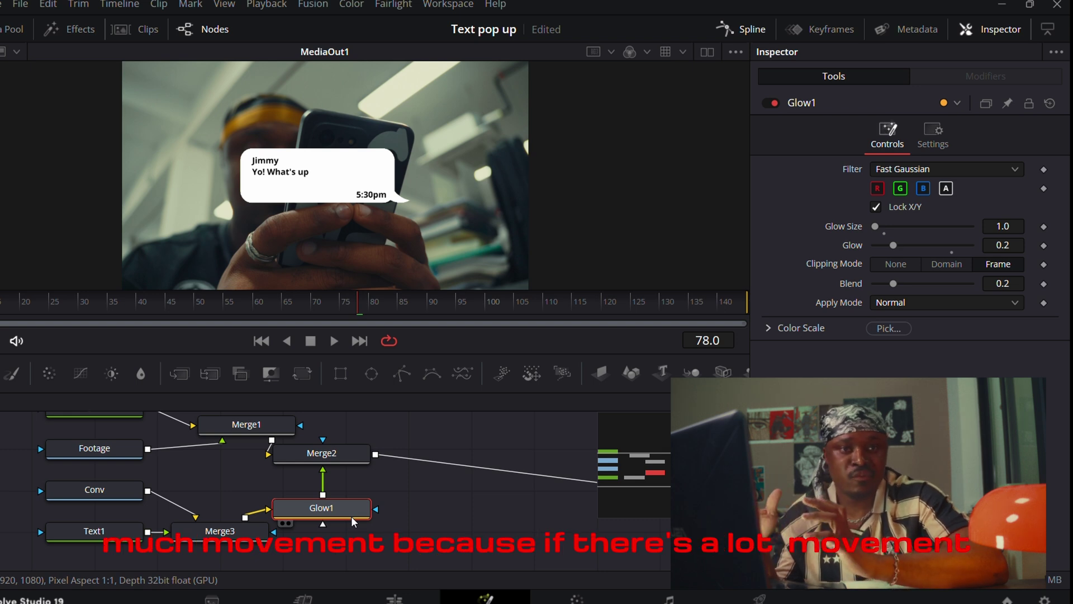
key(ctrl+s)
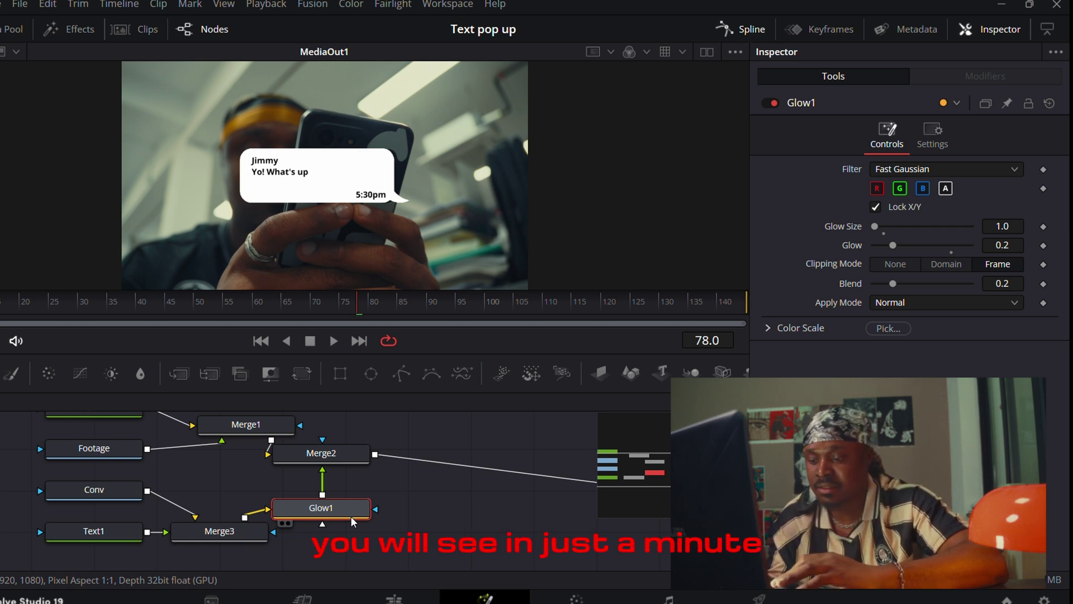
Step: Insert a DVE node after Glow1, keeping its Center X at 0.5
key(shift+space)
text(glow)
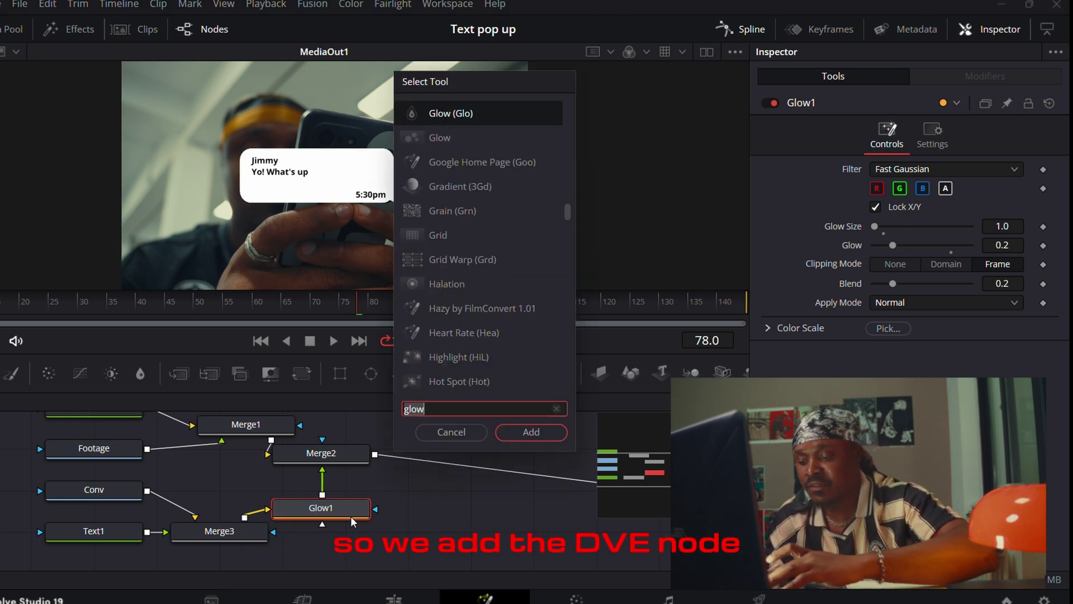
text(DVE)
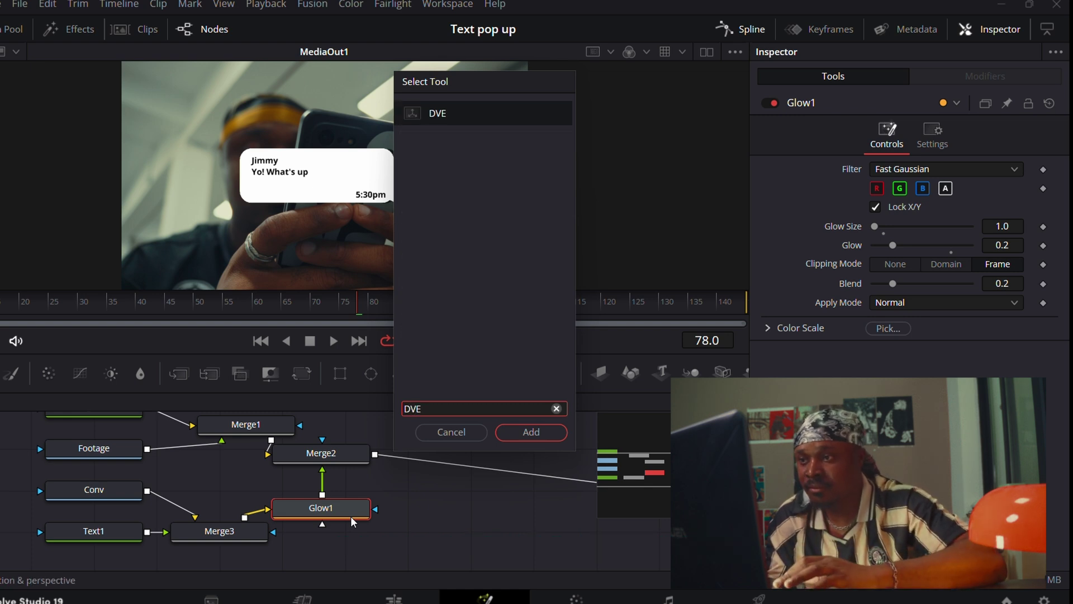
key(Return)
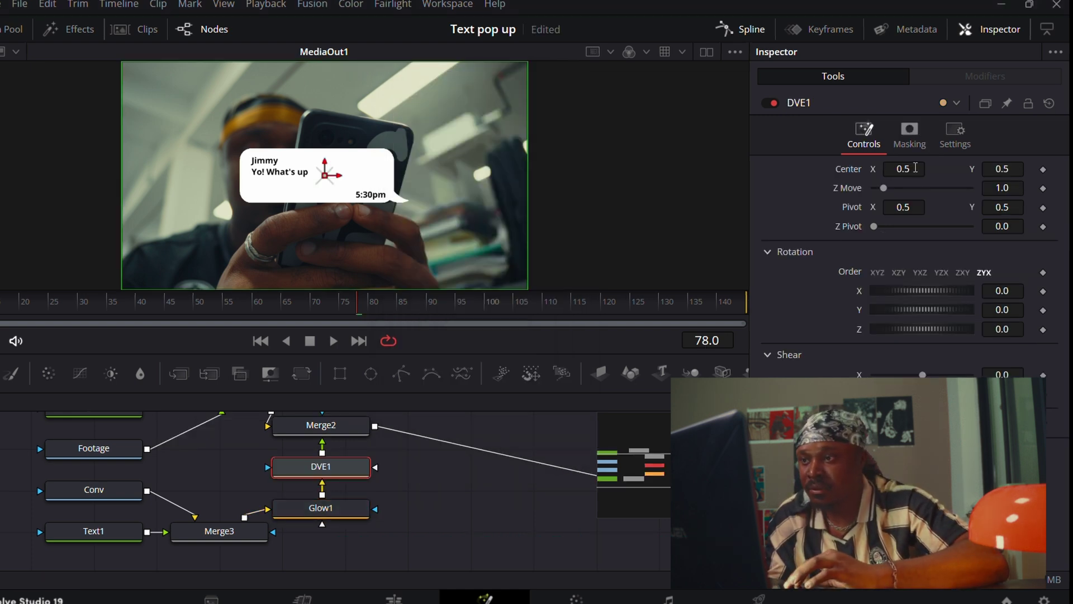
mouse_move(915, 168)
mouse_down()
mouse_move(889, 168)
mouse_move(944, 167)
mouse_move(932, 167)
mouse_up()
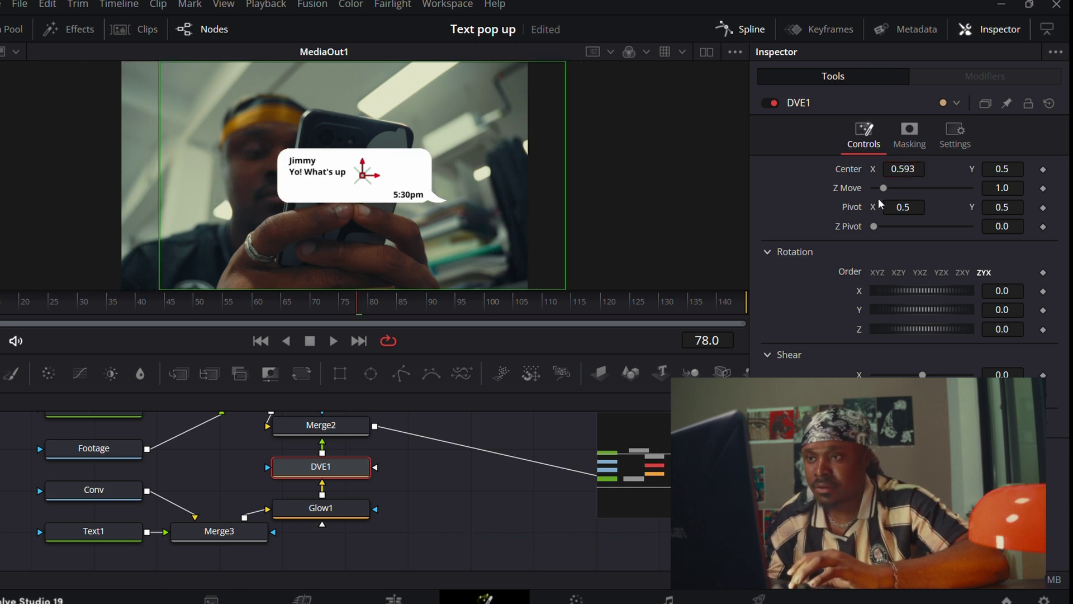
click(908, 169)
text(0.5)
key(Return)
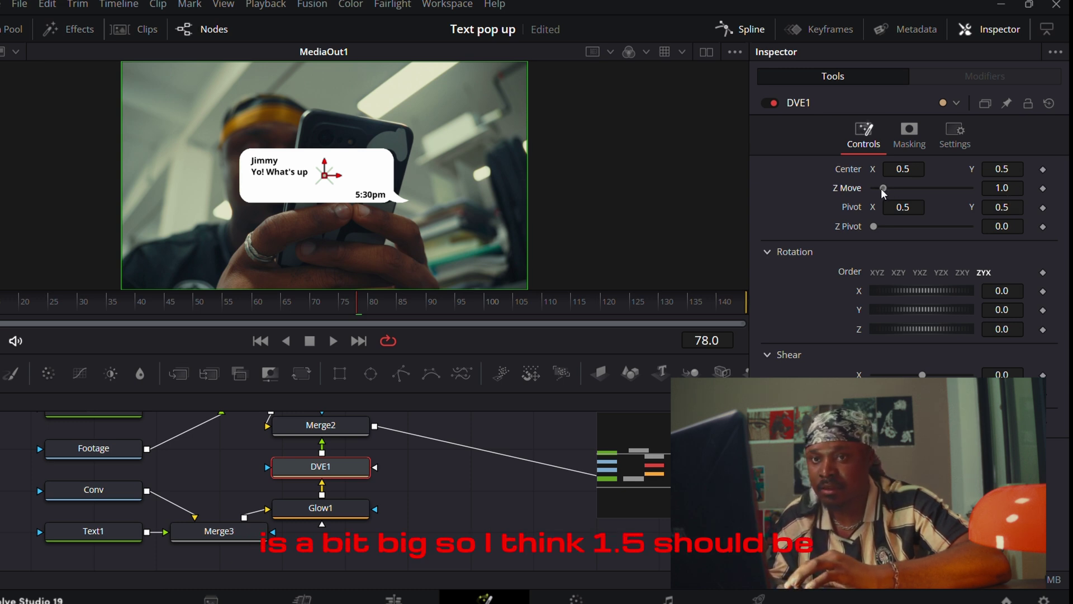
Step: Set the DVE Z Move to 1.5 to shrink the bubble
mouse_move(883, 188)
mouse_down()
mouse_move(871, 194)
mouse_move(883, 193)
mouse_up()
click(1023, 186)
key(BackSpace)
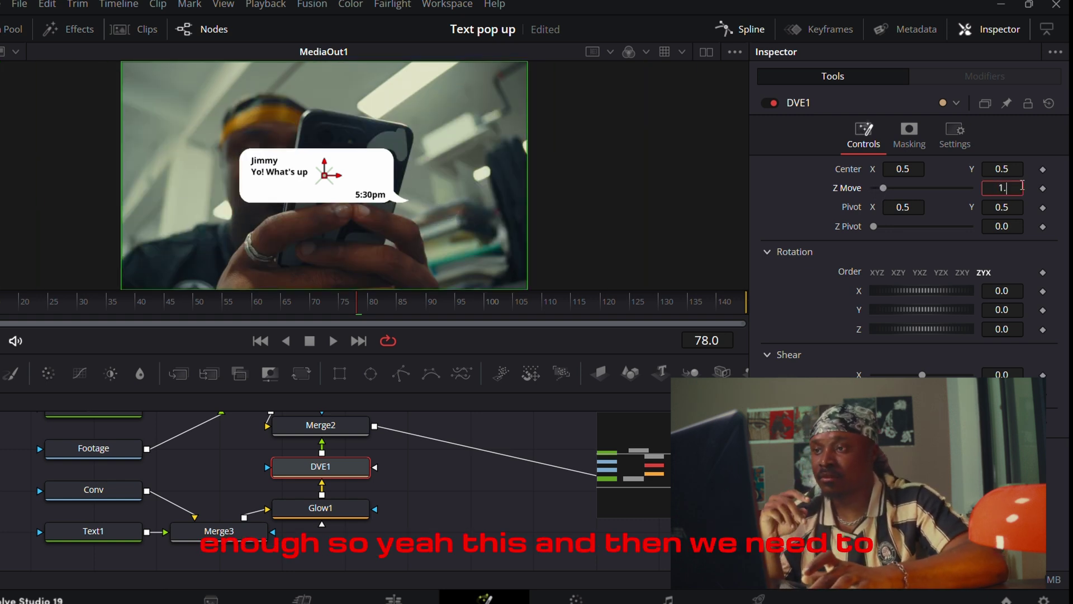
text(5)
key(Tab)
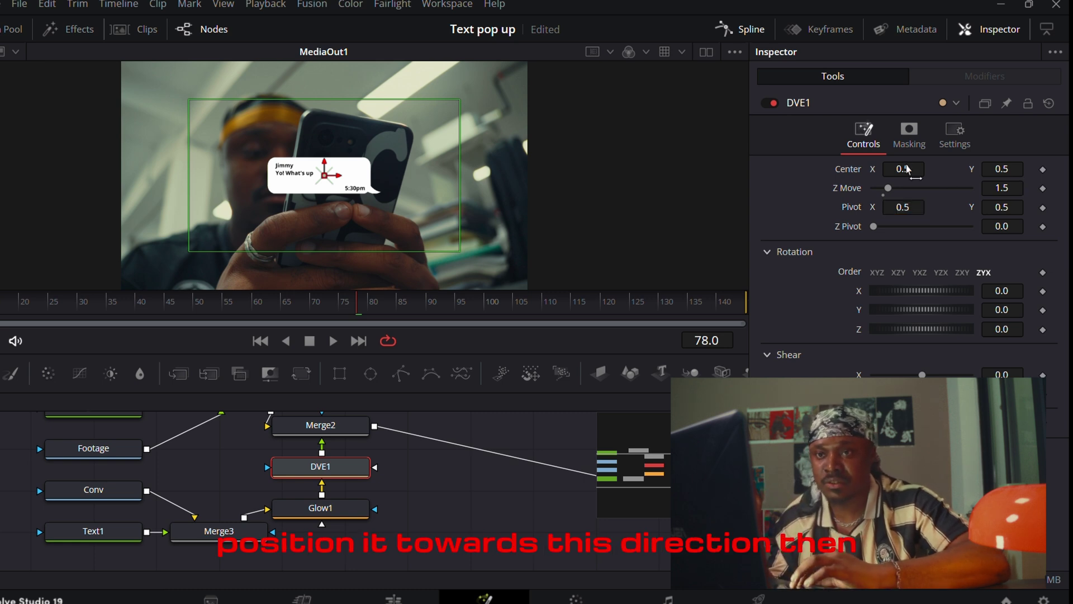
Step: Shift the bubble to Center X 0.273 and rotate it to X 7.8, Y 49.6, Z 41.7
drag(907, 169, 779, 169)
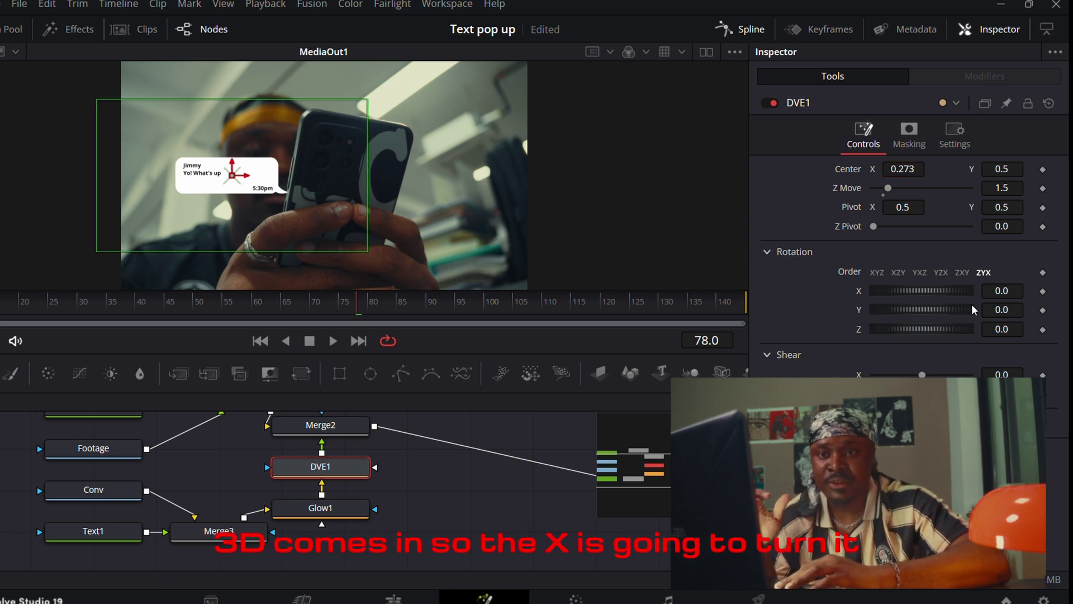
mouse_move(922, 289)
mouse_down()
mouse_move(947, 293)
mouse_move(924, 275)
mouse_up()
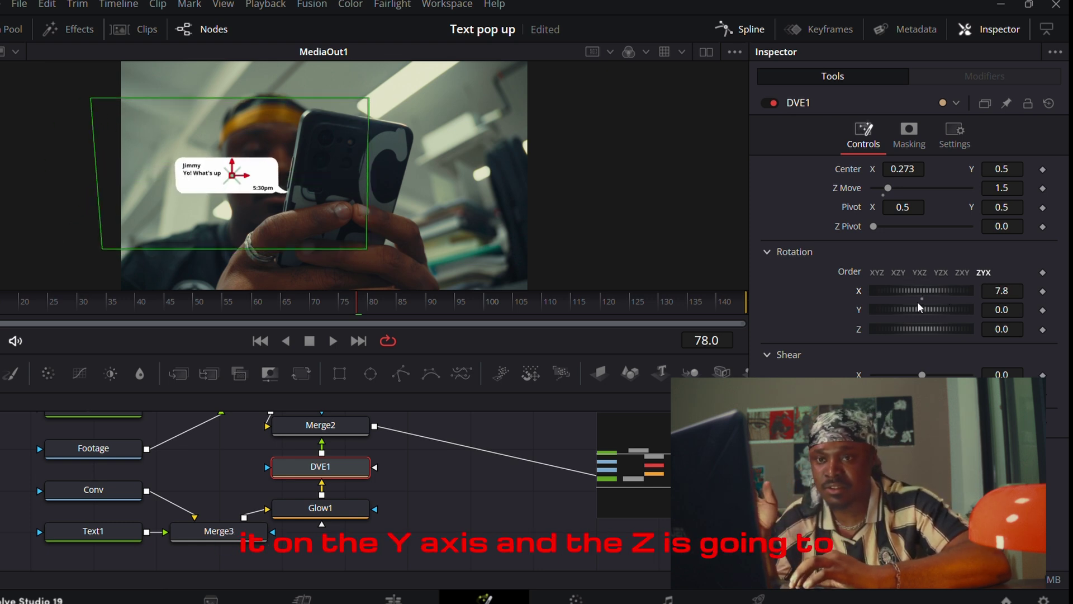
drag(932, 306, 923, 329)
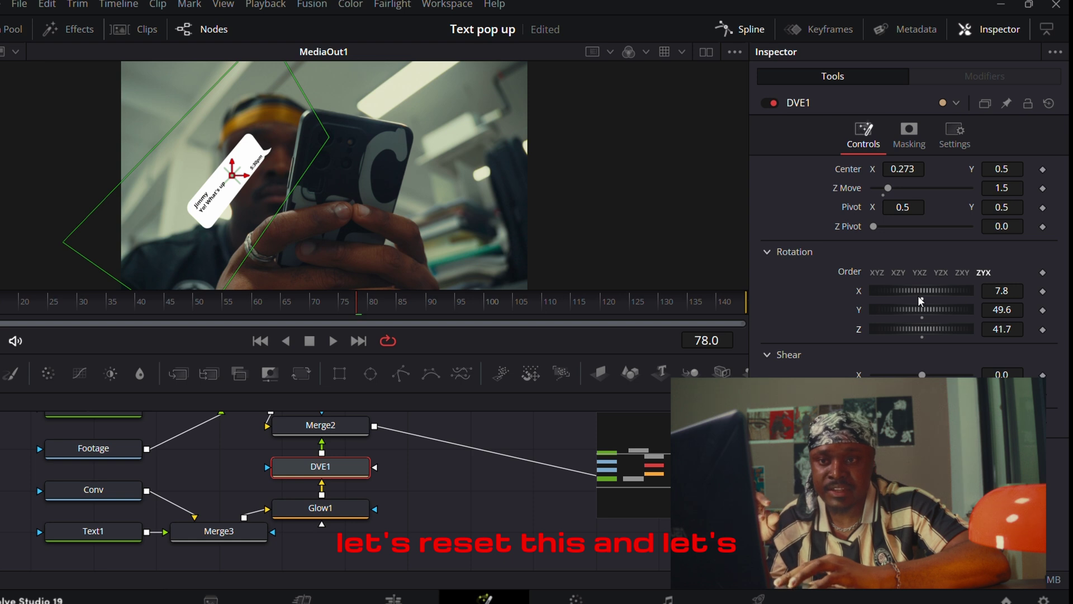
Step: Reset DVE1's X, Y and Z rotations to zero
double_click(924, 296)
double_click(922, 312)
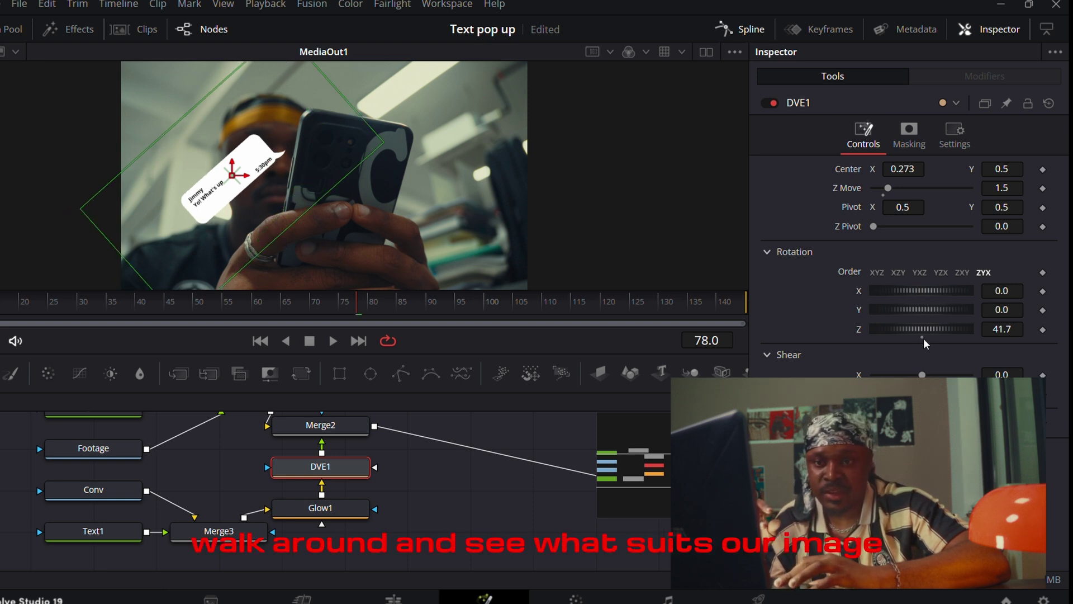
double_click(924, 334)
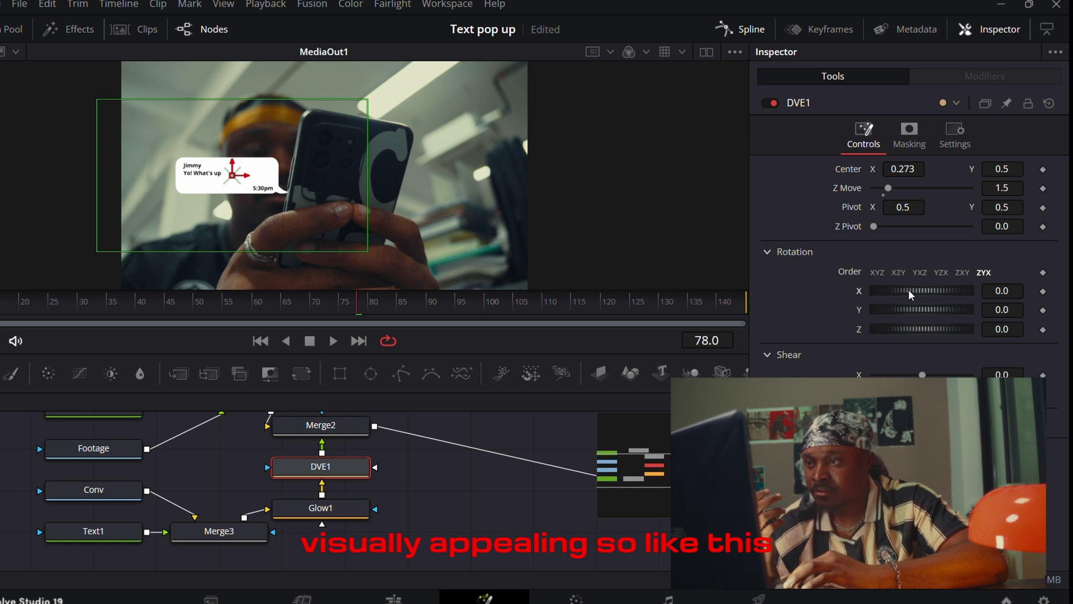
Step: Re-tilt the bubble to rotations X 15.6, Y 15.7 and Z -7.8
drag(908, 289, 918, 287)
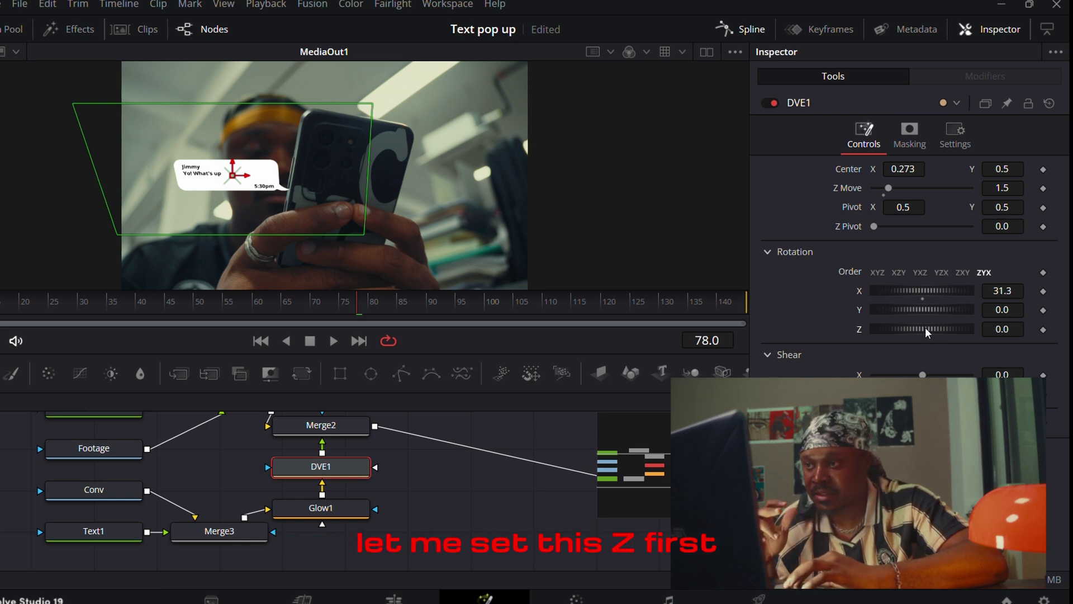
drag(925, 327, 923, 313)
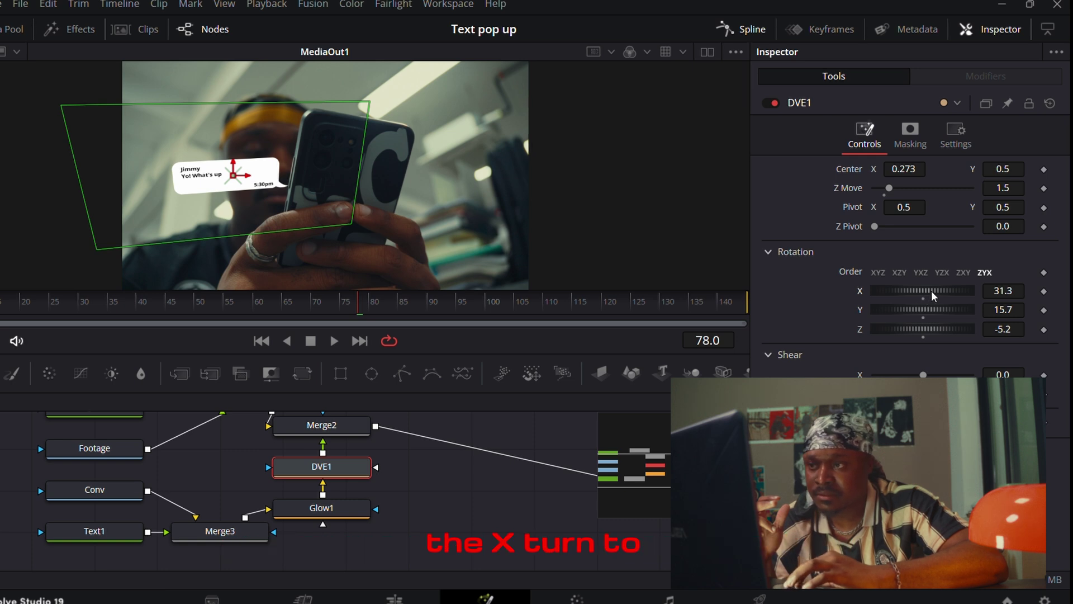
drag(931, 291, 927, 291)
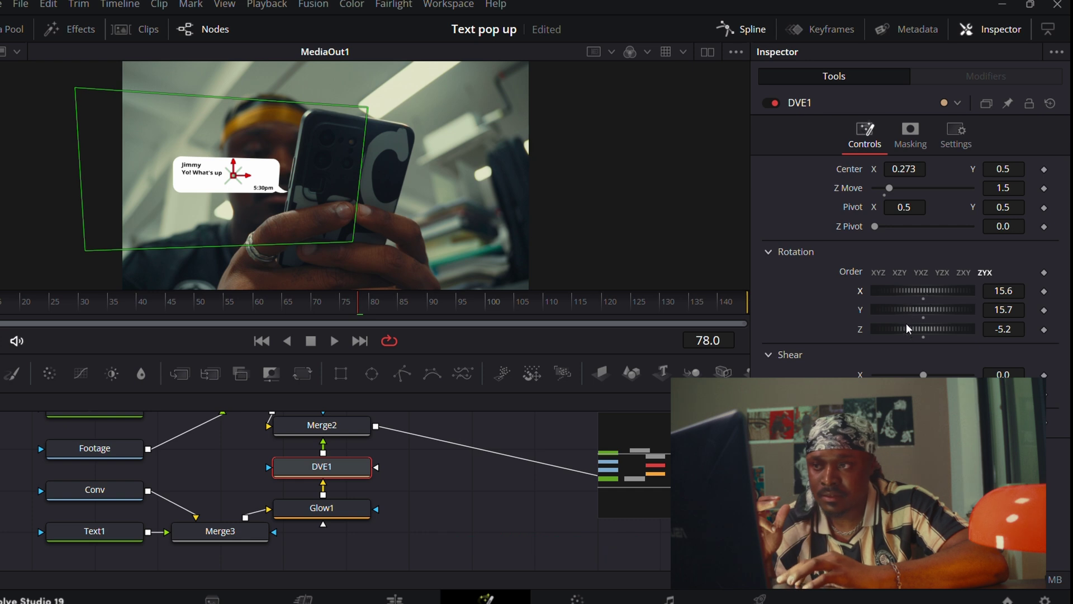
drag(917, 333, 913, 333)
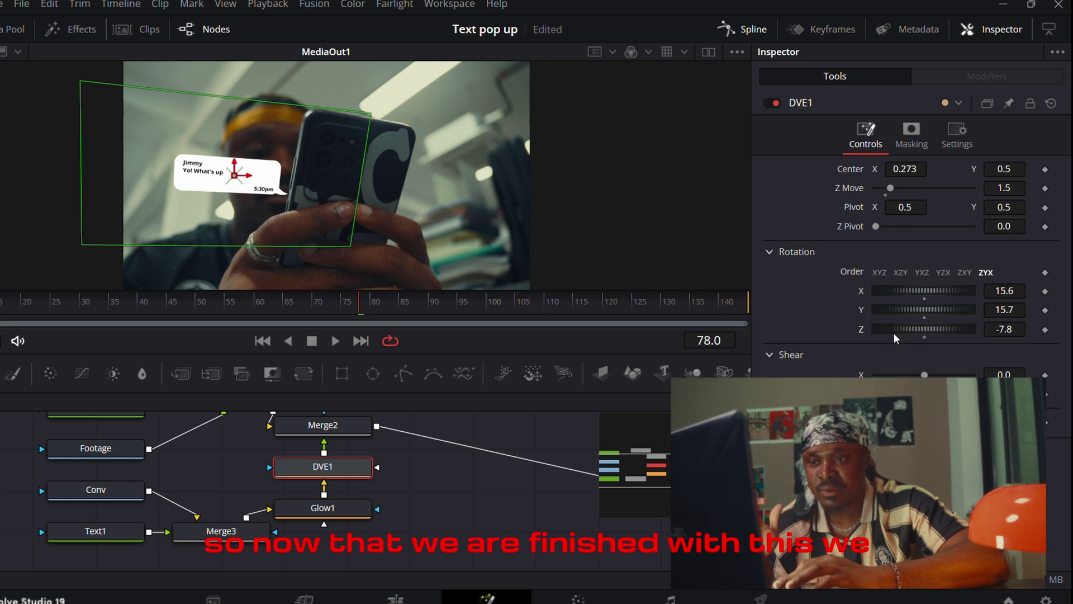
click(643, 472)
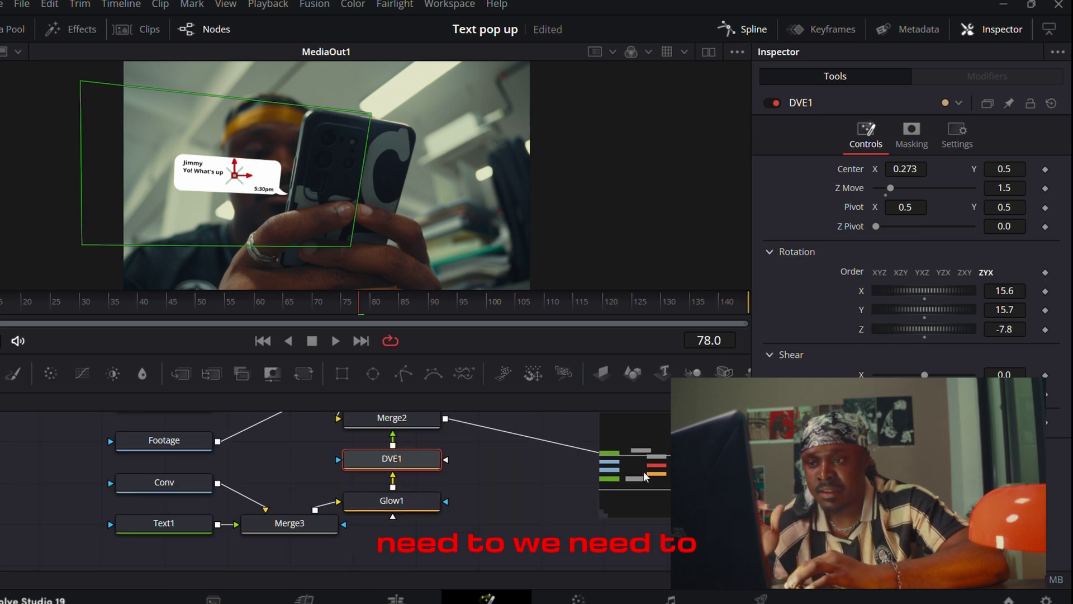
drag(643, 471, 643, 461)
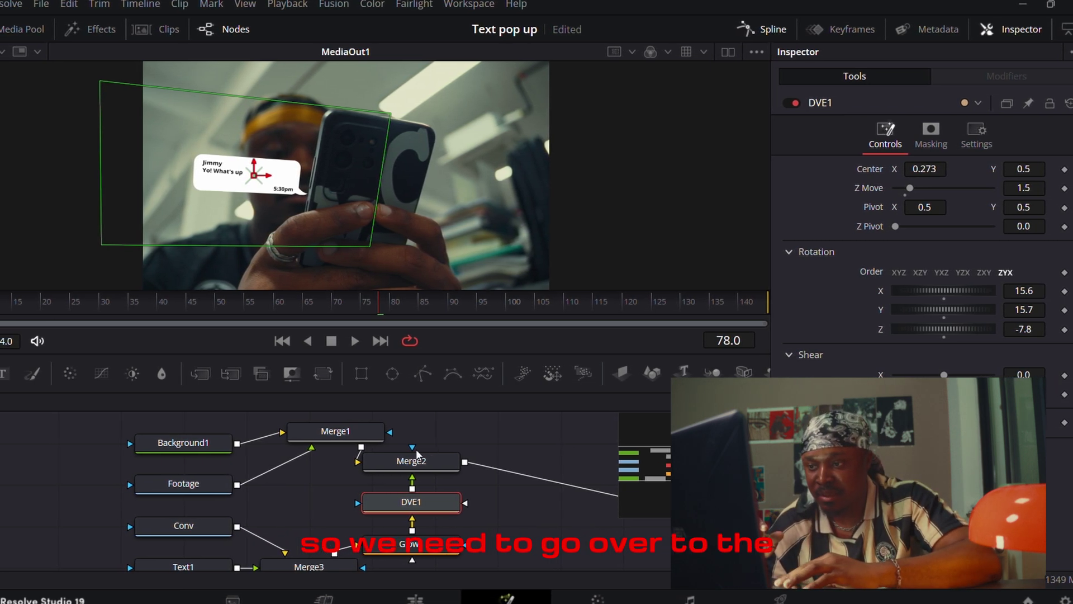
Step: Select the Merge2 node in the node graph
drag(412, 457, 458, 464)
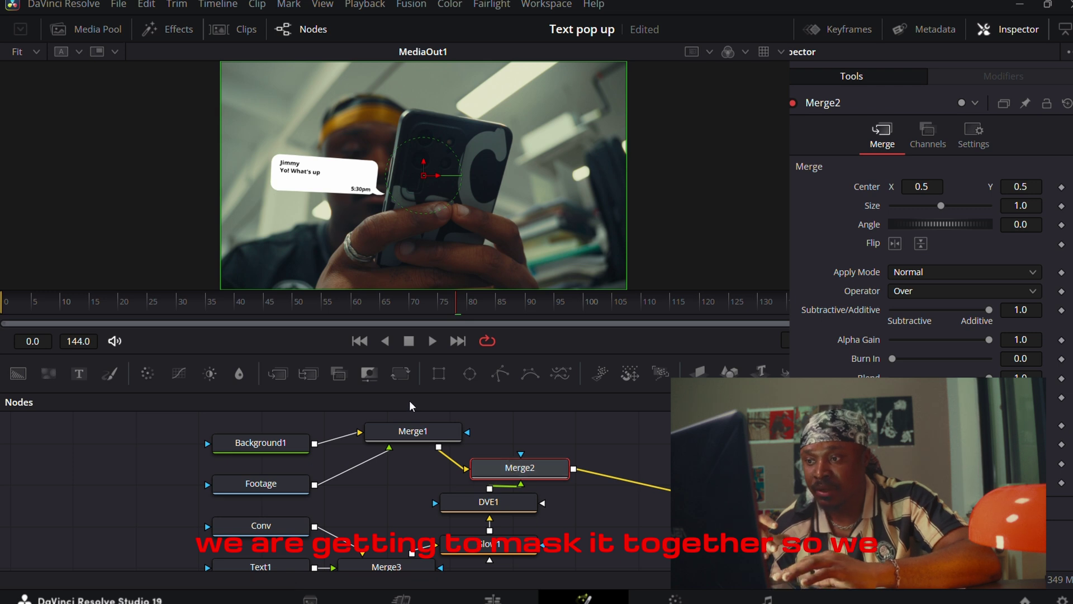
Step: Add a Rectangle mask to Merge2 and set its Center X to 0.225097 at frame 10
click(438, 373)
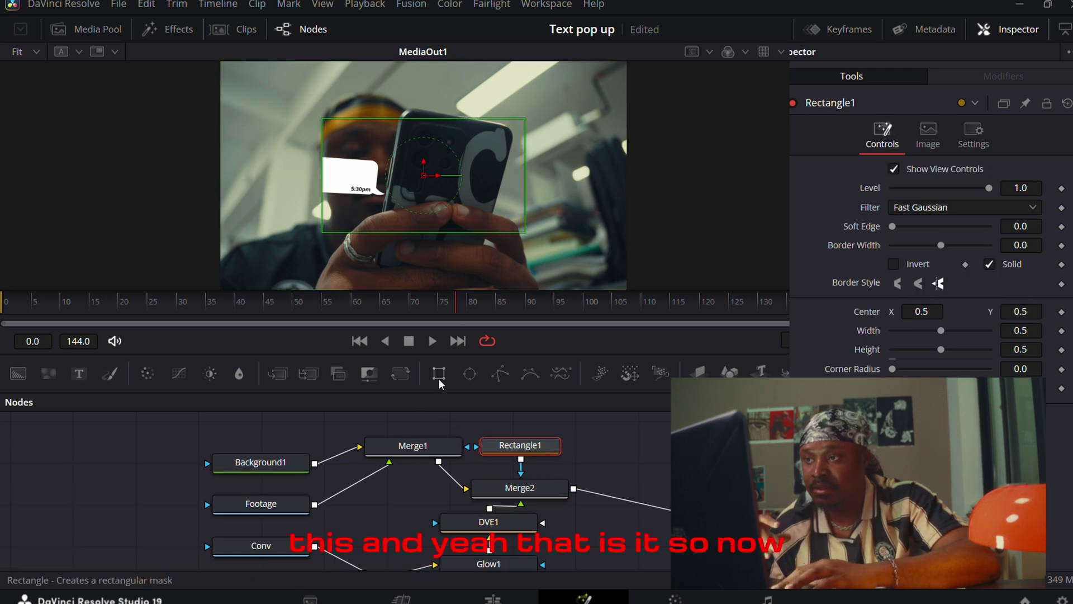
drag(432, 180, 347, 177)
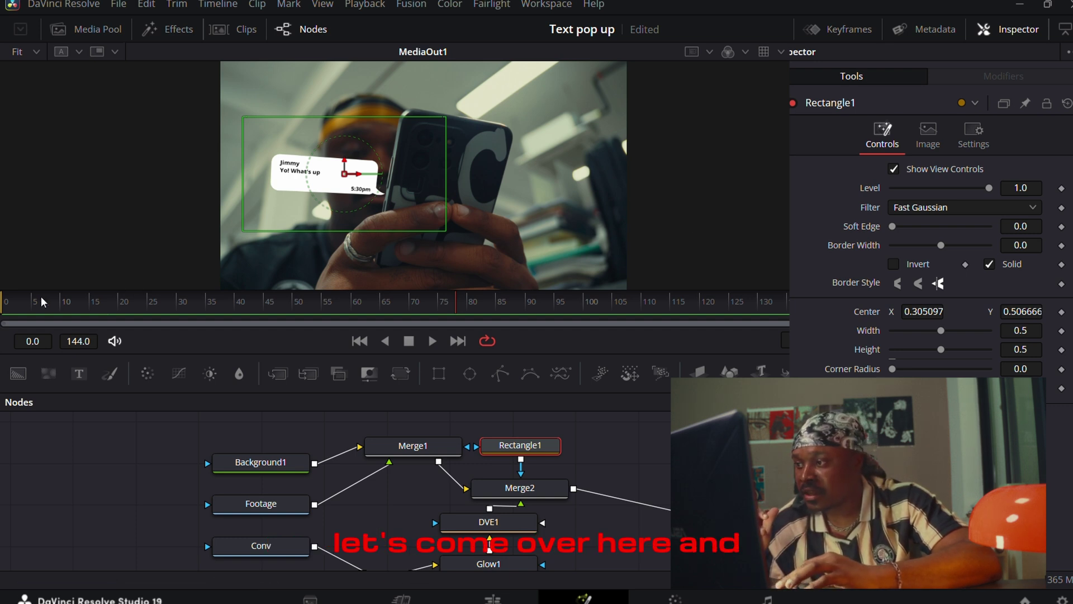
click(62, 305)
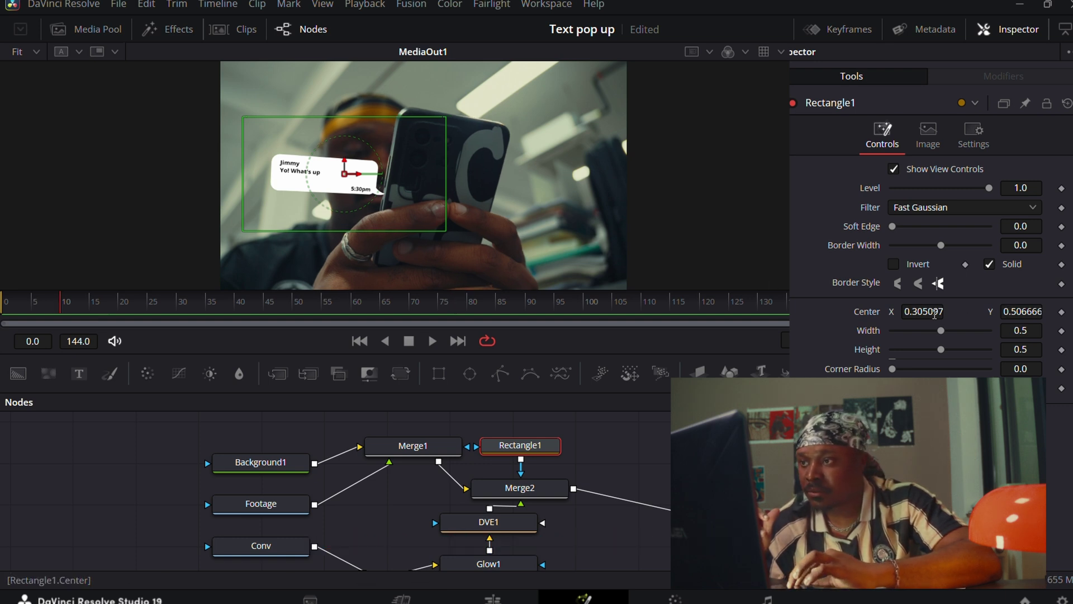
click(934, 312)
text(0.225097)
key(Return)
Step: Try inverting the mask, then uninvert it and park it left of the bubble at Center X -0.2499
scroll(922, 312, down, 10)
scroll(922, 311, down, 1)
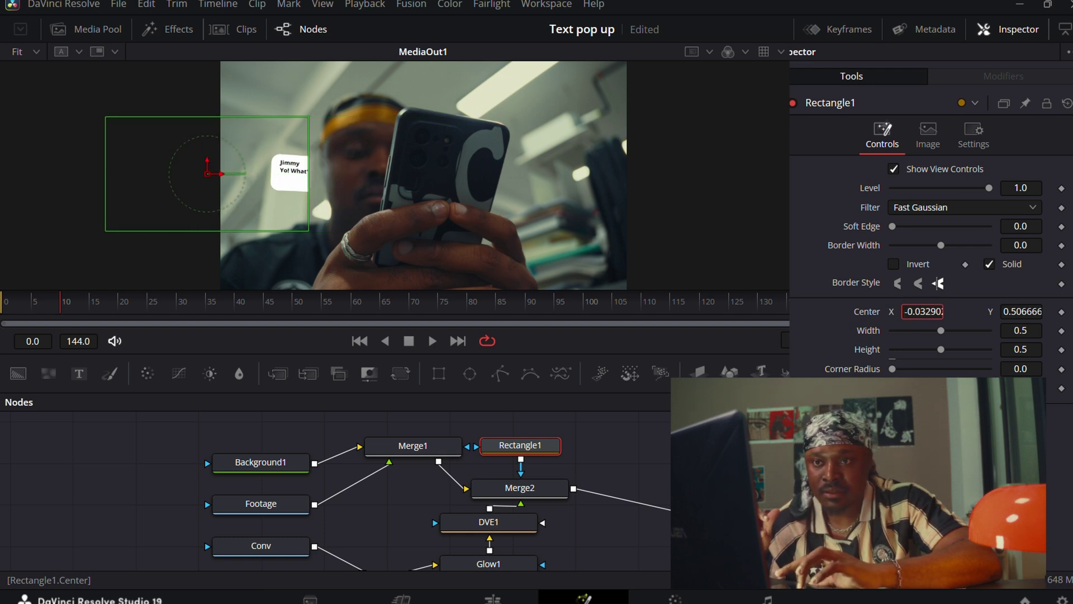
click(894, 265)
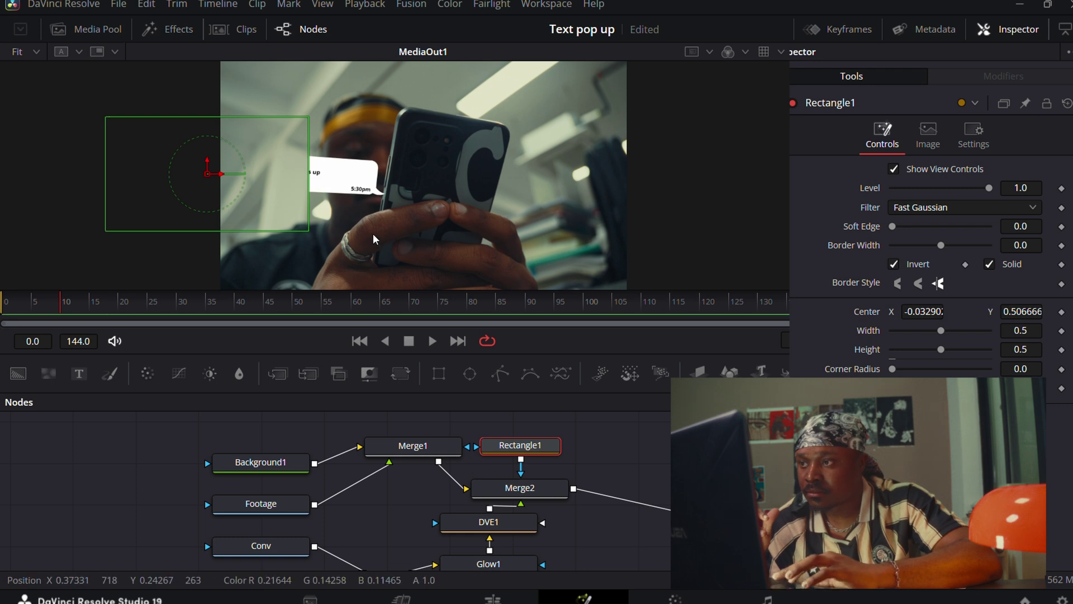
drag(244, 177, 244, 181)
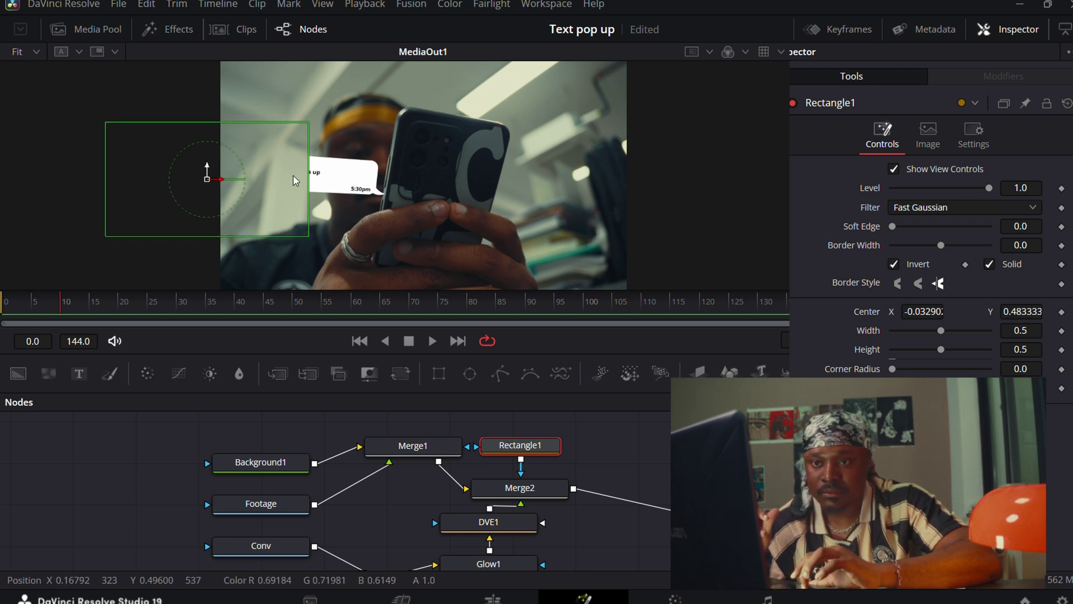
drag(896, 316, 937, 316)
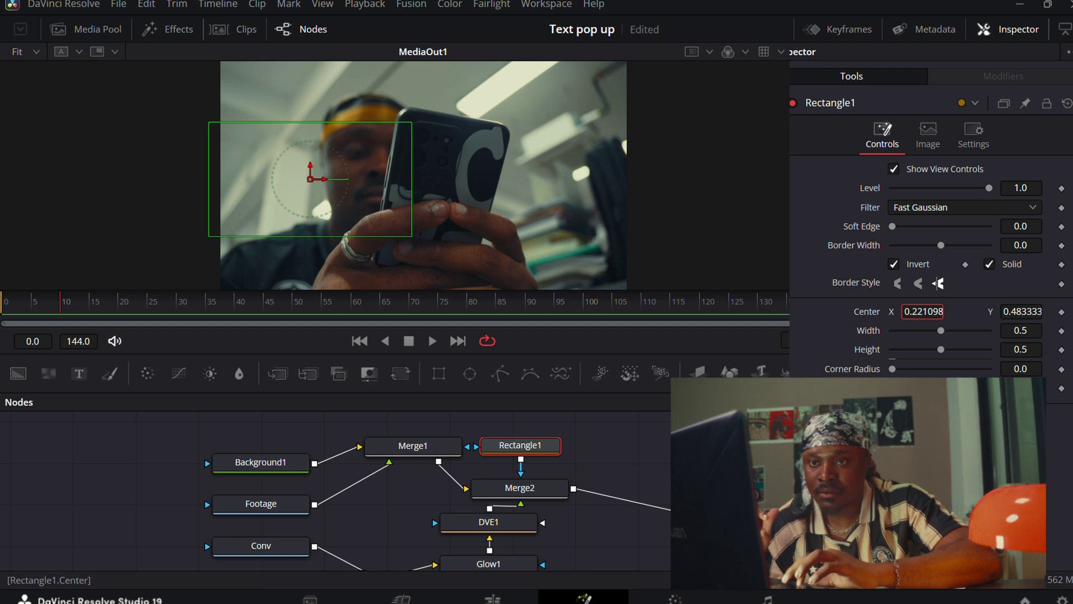
click(895, 266)
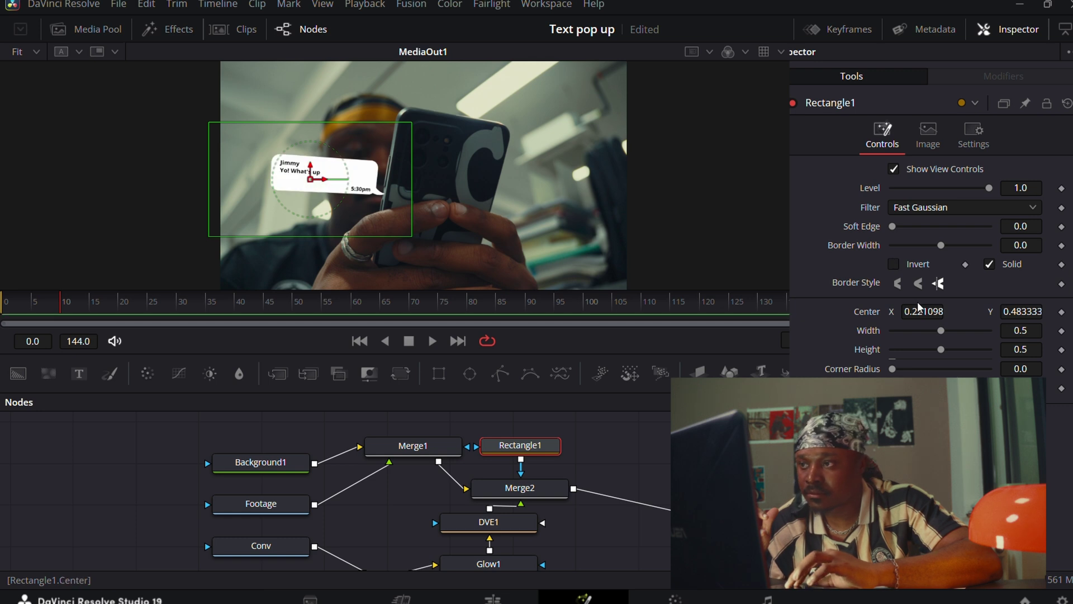
drag(918, 308, 730, 310)
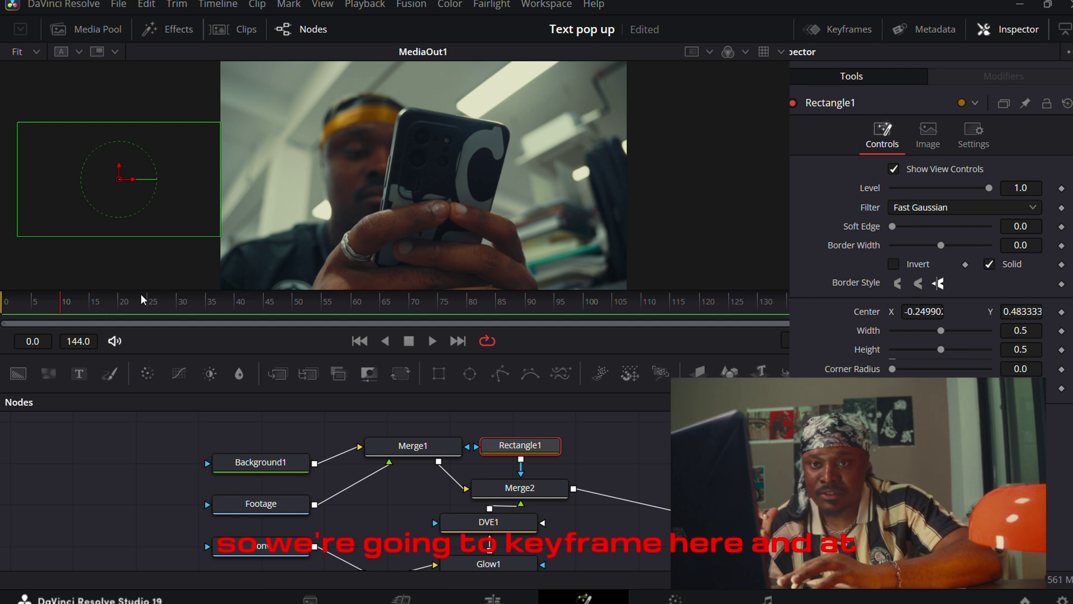
Step: Keyframe the mask Center at frame 10, move it onto the bubble, and keyframe it at frame 20
click(1062, 312)
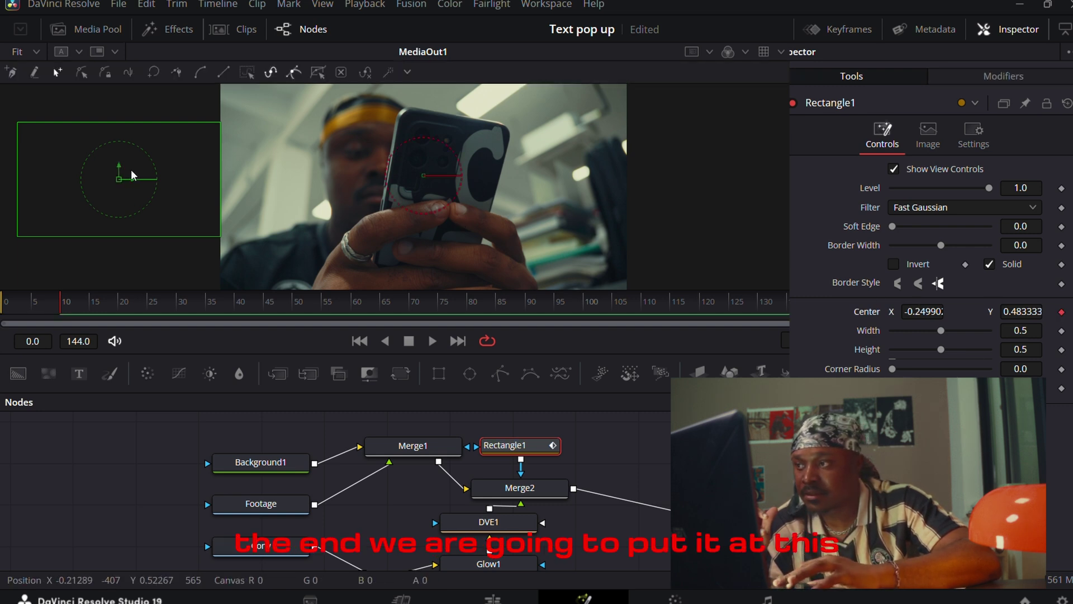
drag(122, 176, 316, 187)
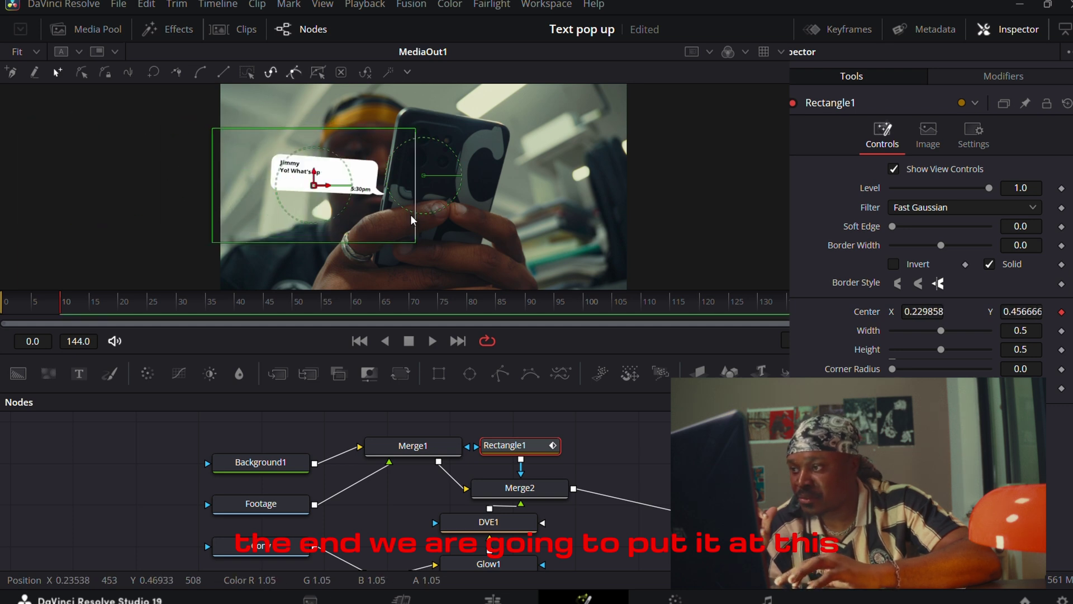
click(119, 303)
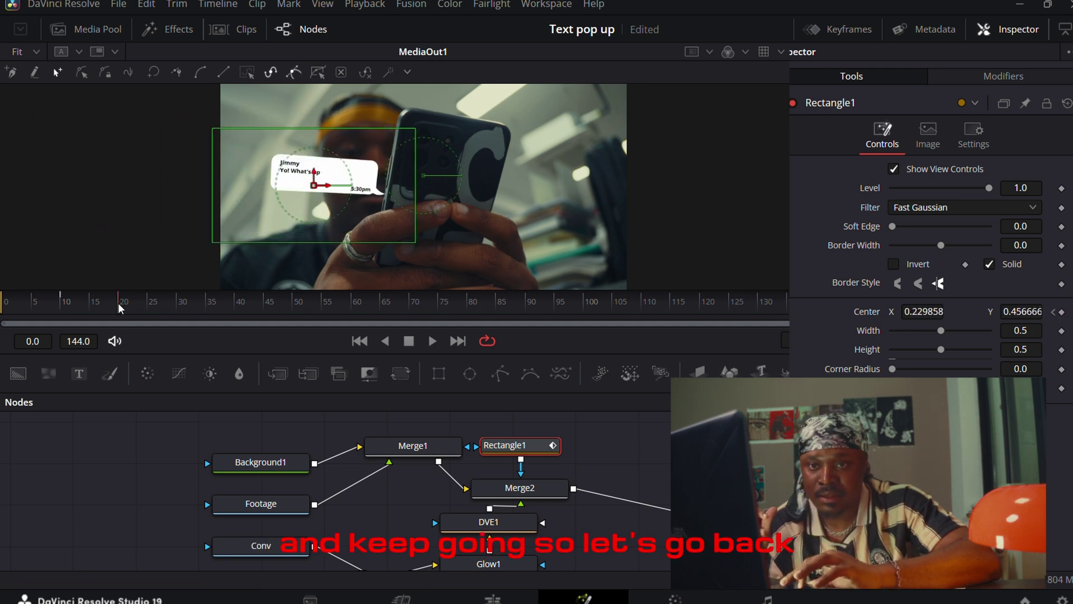
click(1061, 313)
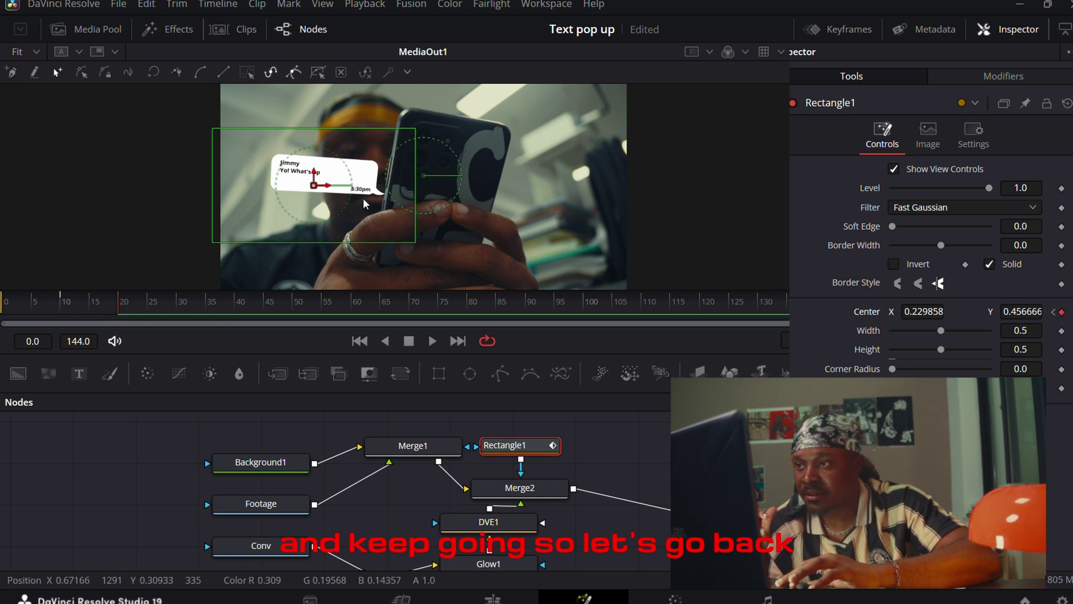
Step: Move the frame-10 mask position left, off the bubble
drag(313, 187, 153, 175)
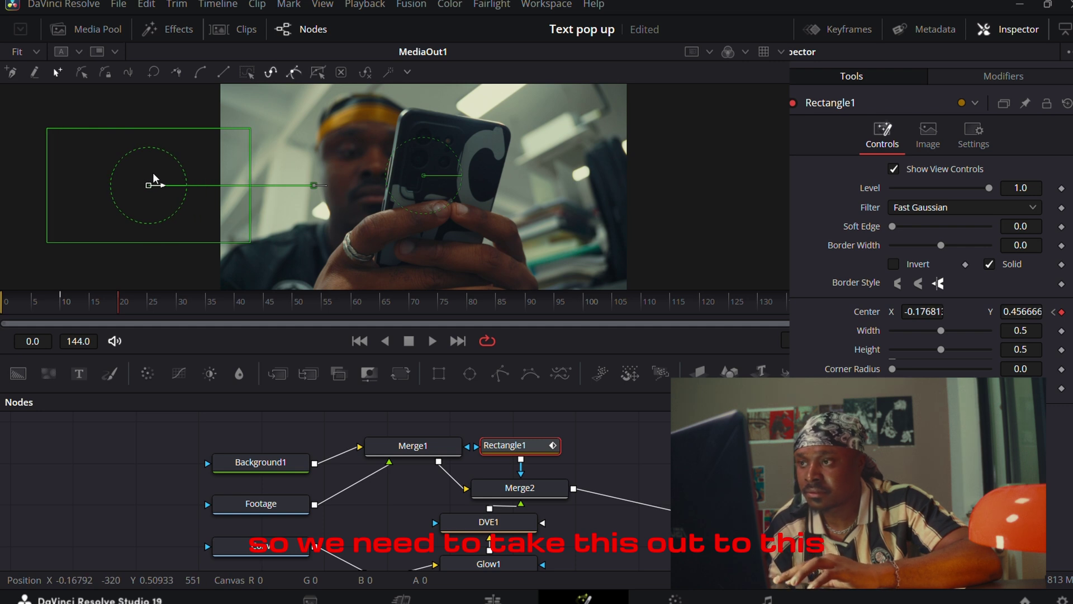
key(ctrl+z)
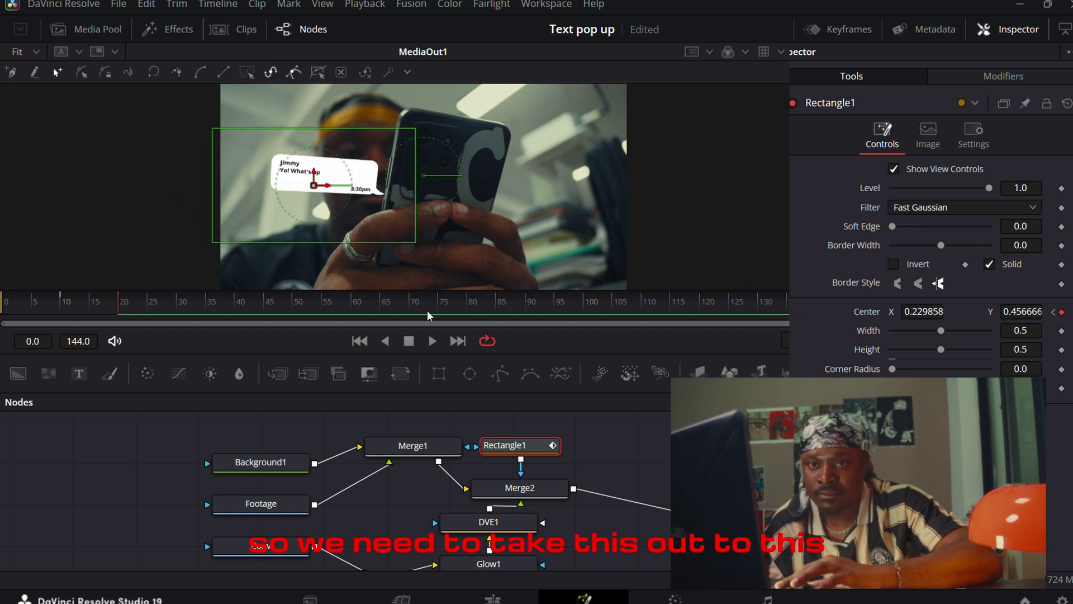
click(1055, 312)
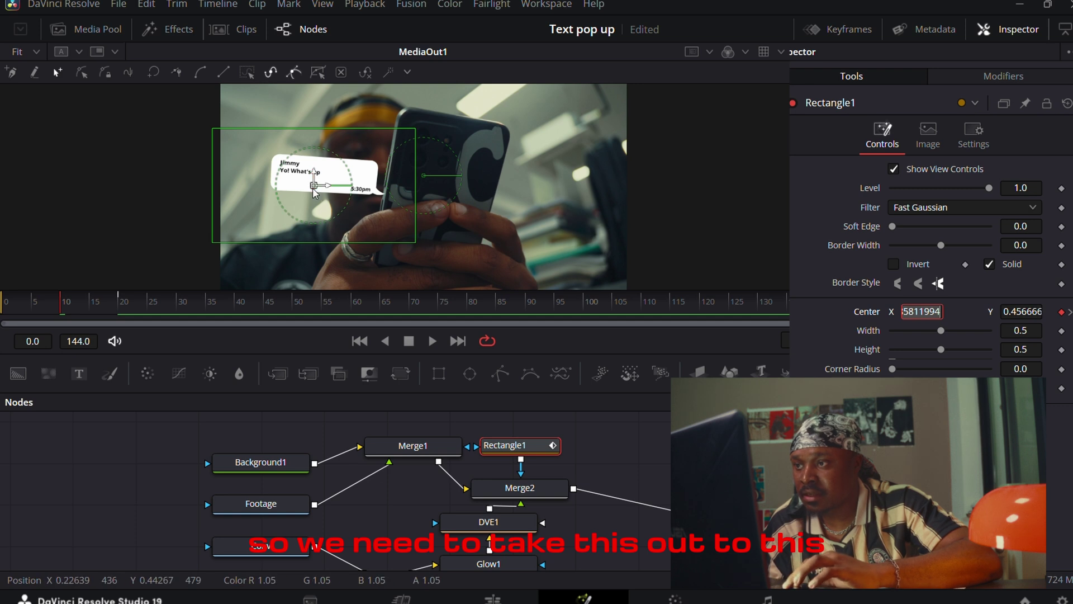
drag(313, 189, 143, 195)
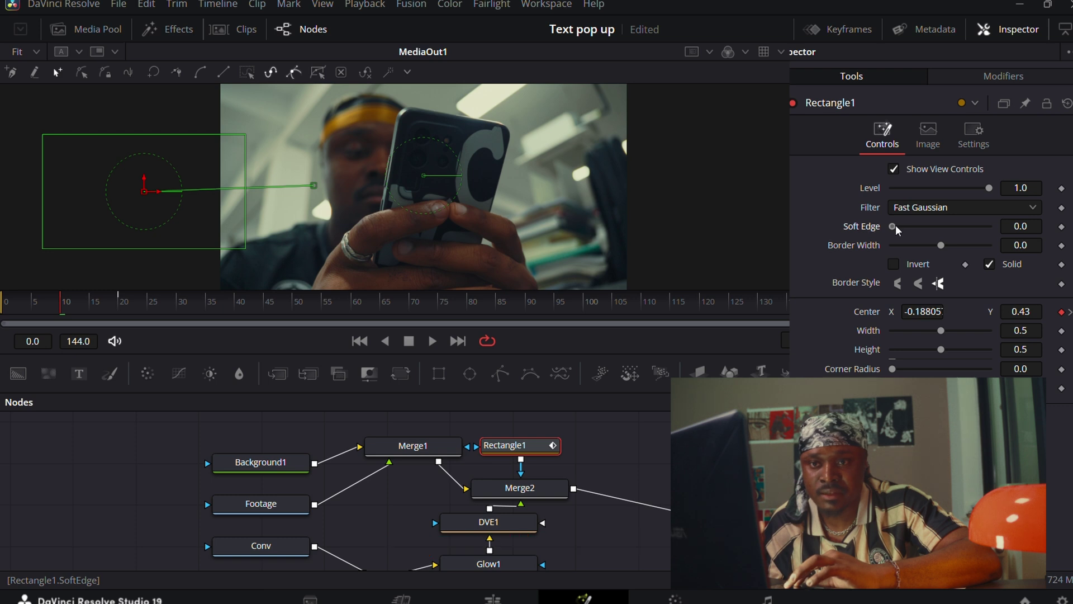
Step: Give the mask a 0.01 soft edge and move its frame-20 centre to X 0.256, Y 0.453
drag(895, 225, 900, 228)
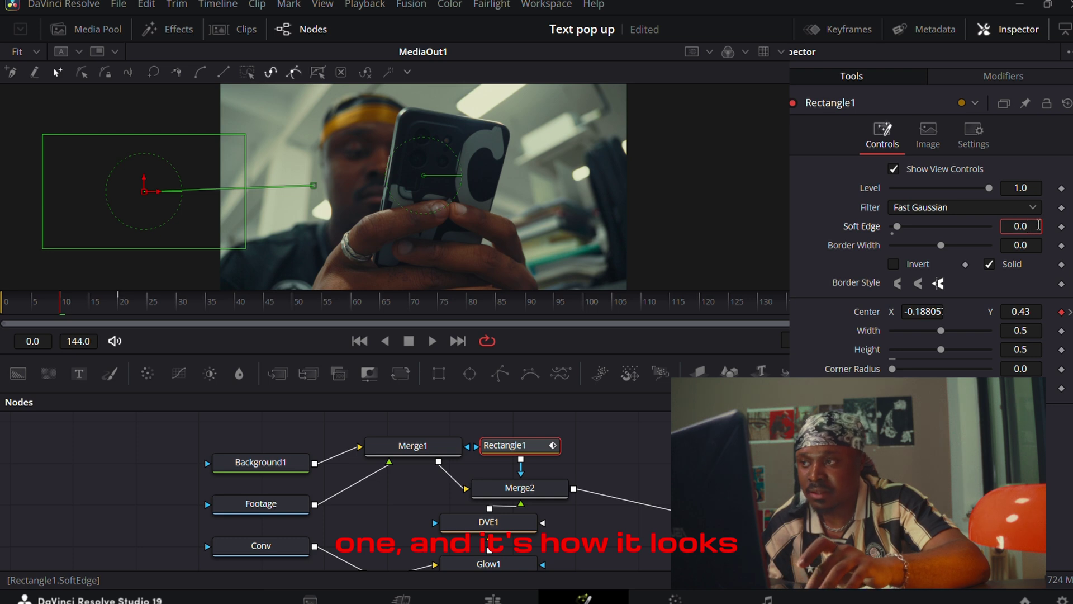
key(Tab)
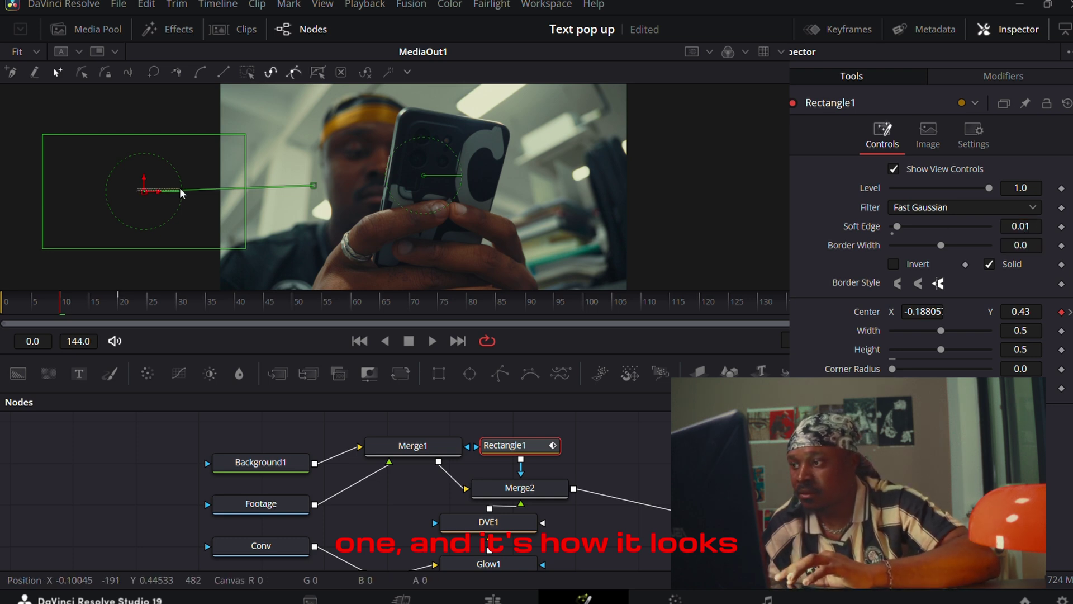
click(123, 301)
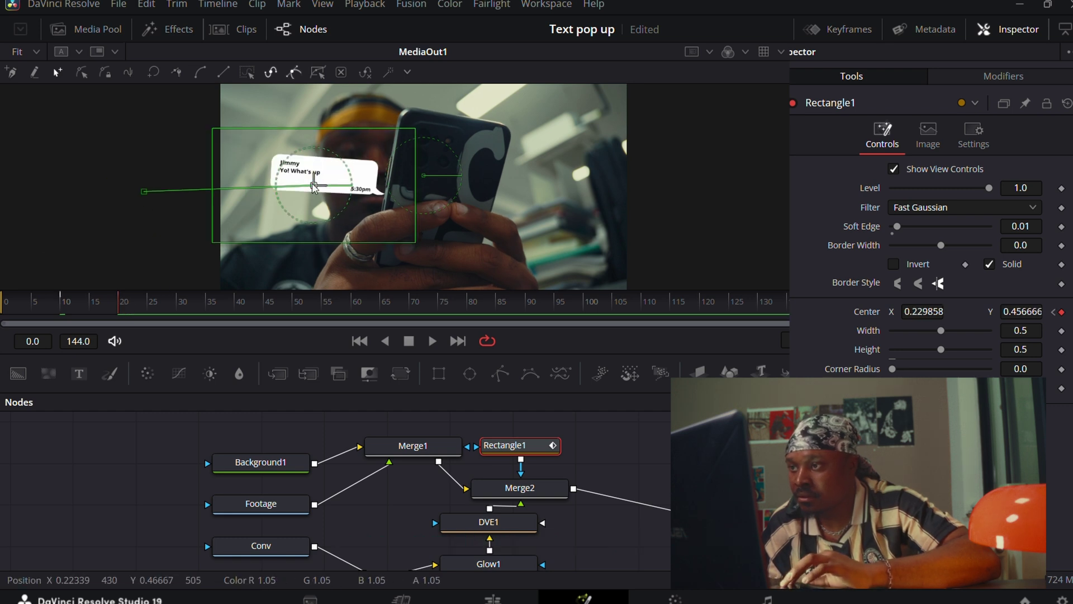
mouse_move(314, 185)
mouse_down()
mouse_move(343, 189)
mouse_move(323, 187)
mouse_up()
Step: Play back the mask wipe from the start to check the bubble reveal
click(84, 301)
click(20, 301)
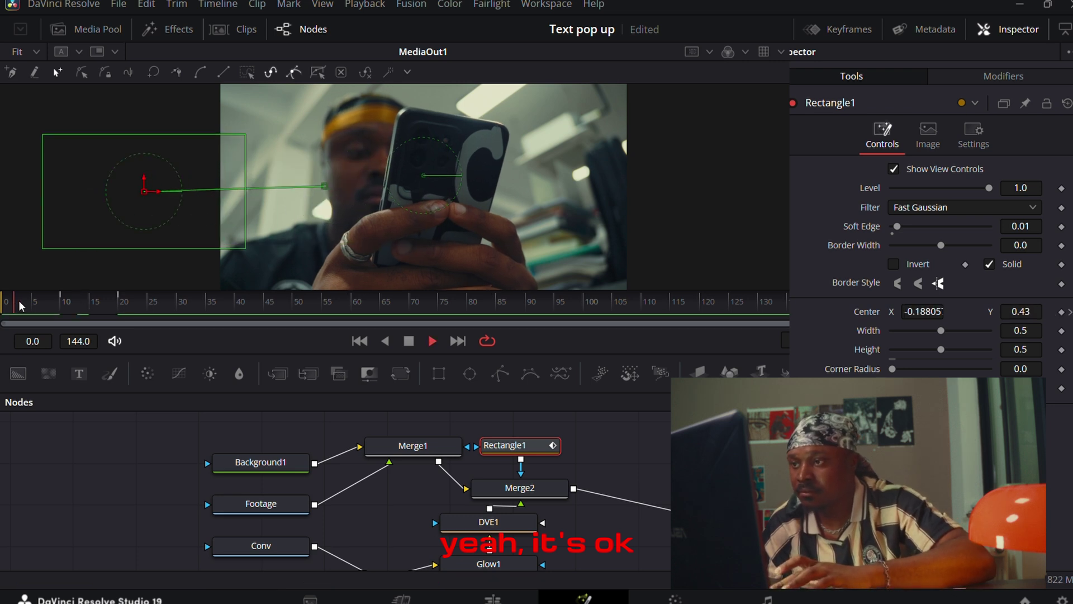
key(space)
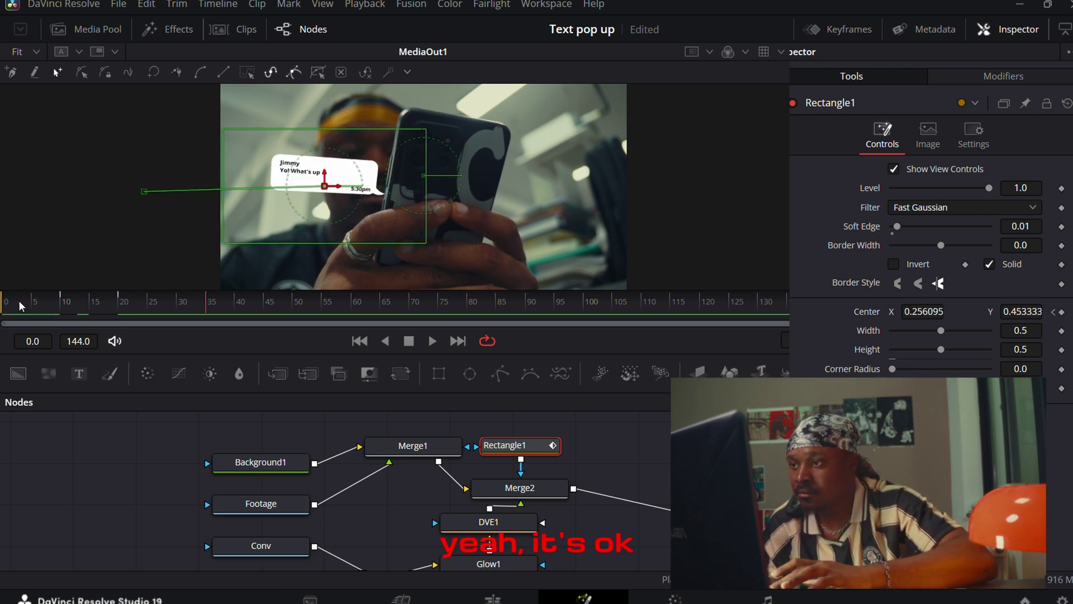
click(19, 300)
key(space)
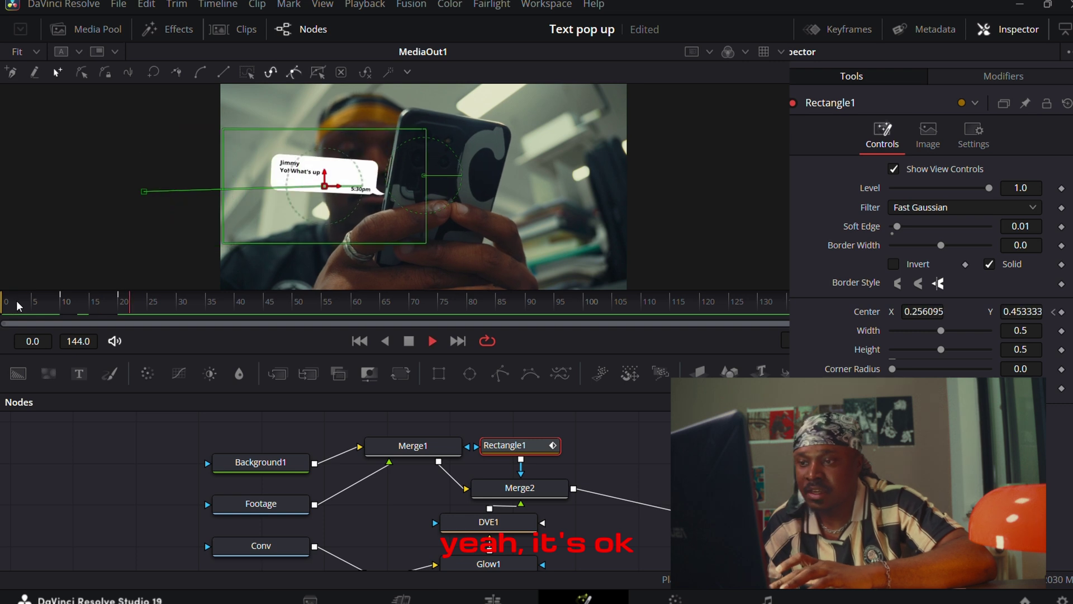
click(15, 300)
key(space)
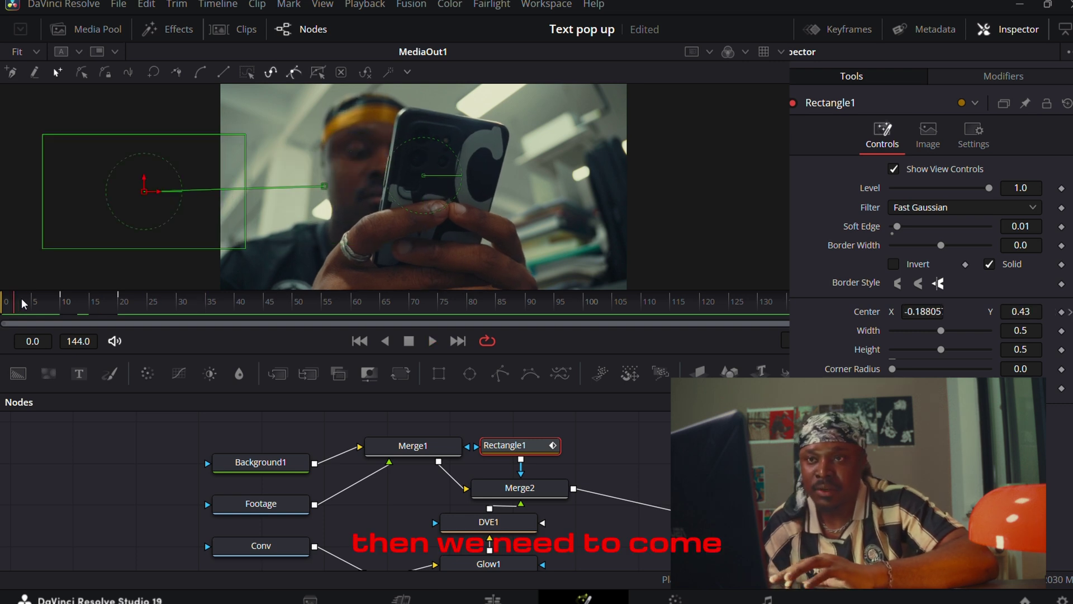
Step: Smooth both Displacement keyframes of Rectangle1 into an eased S-curve in the Spline editor, then preview
click(54, 302)
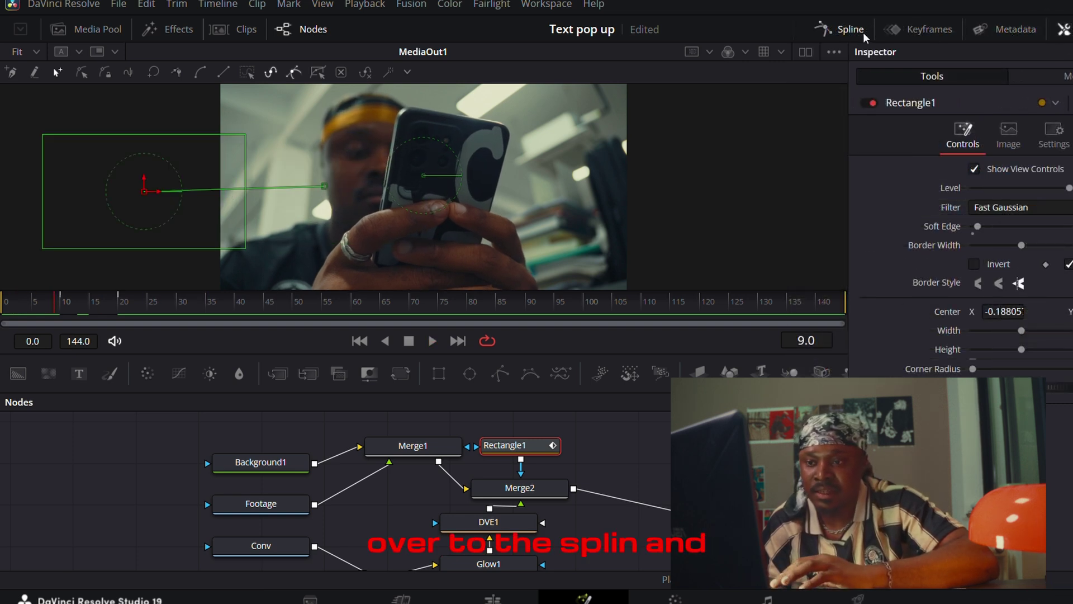
click(833, 27)
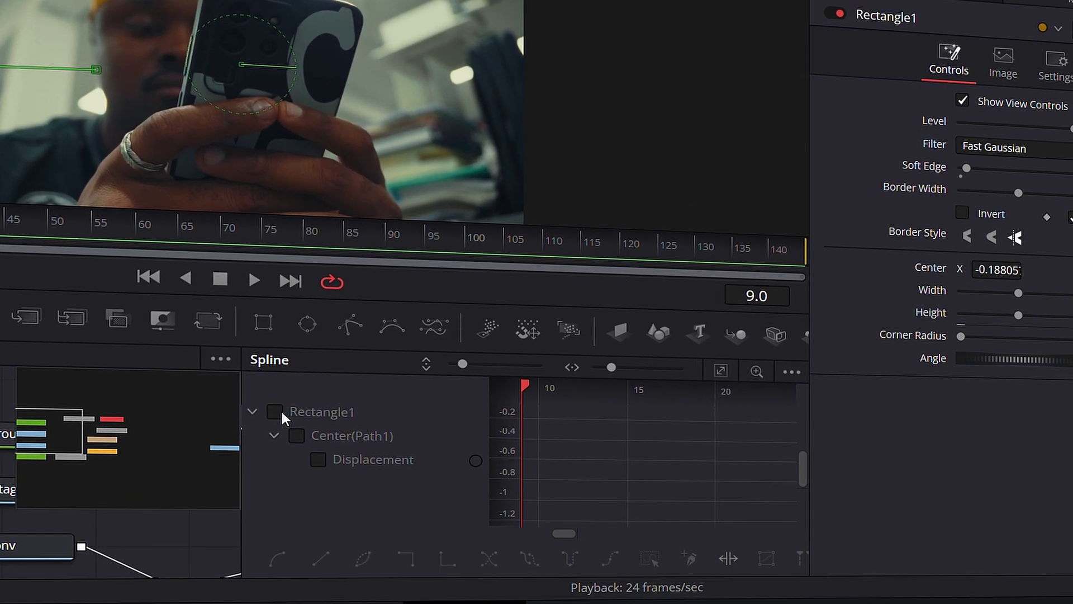
click(447, 442)
click(704, 364)
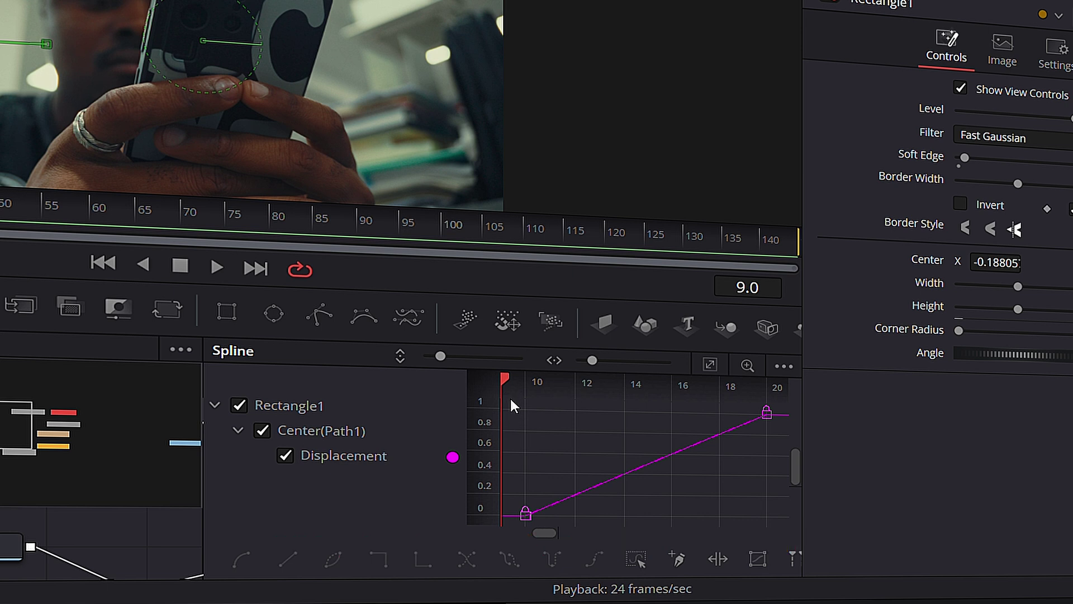
drag(534, 398, 844, 528)
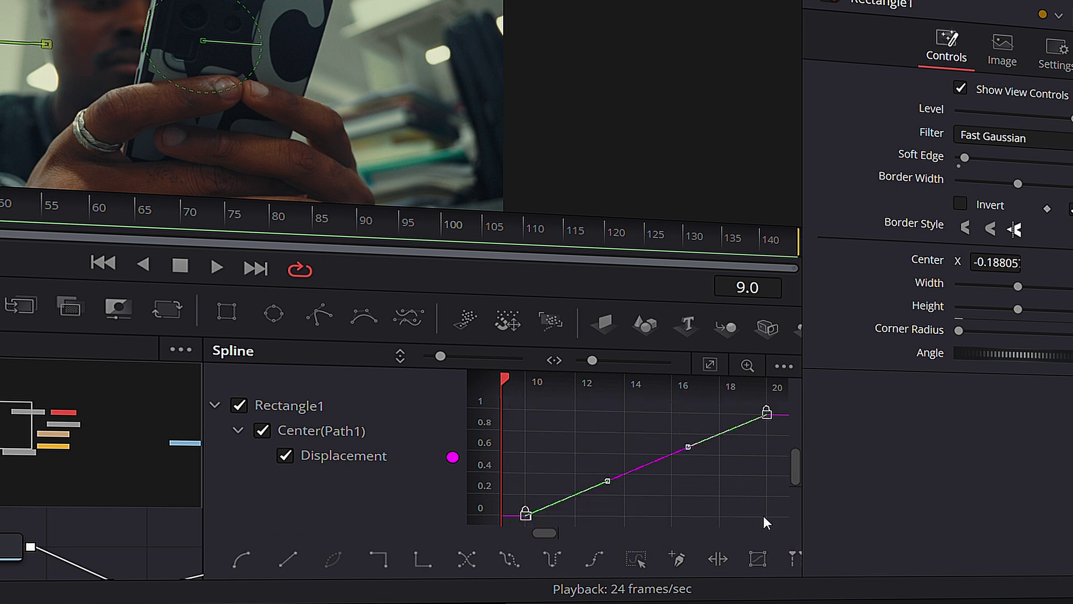
click(241, 557)
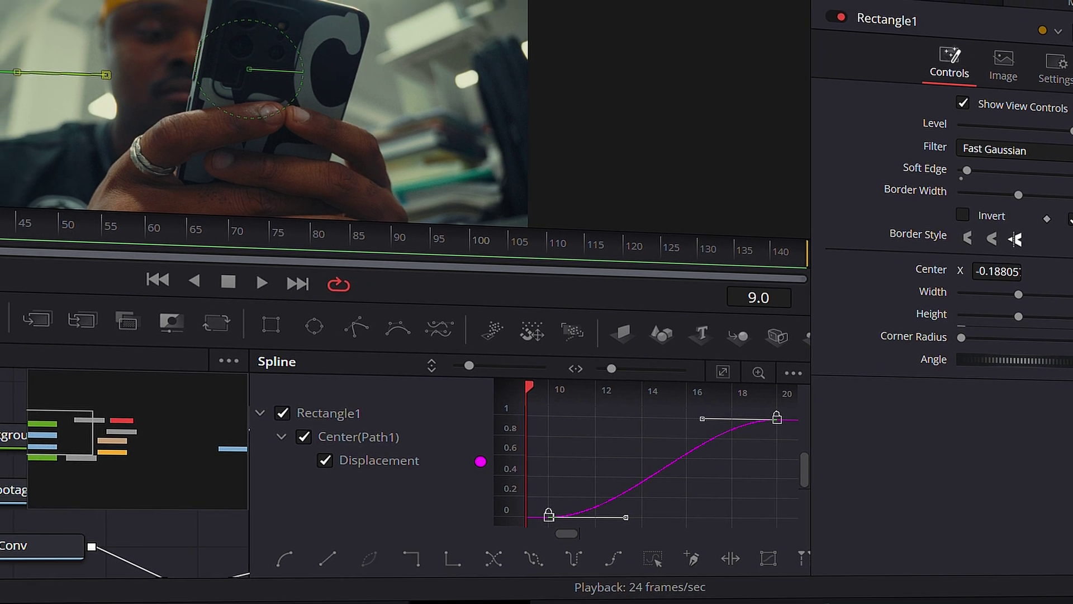
key(space)
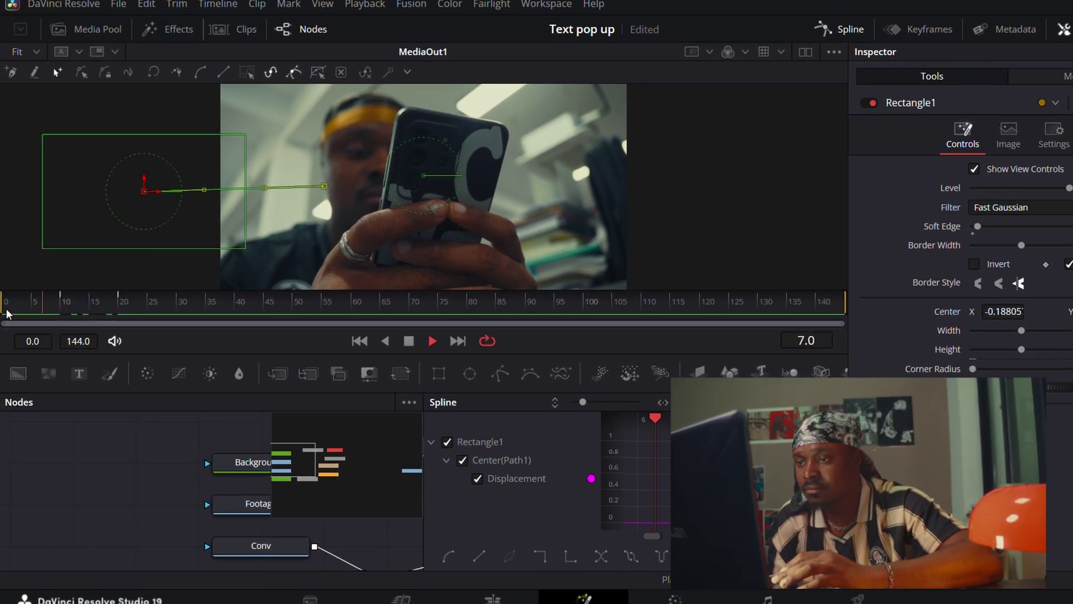
key(space)
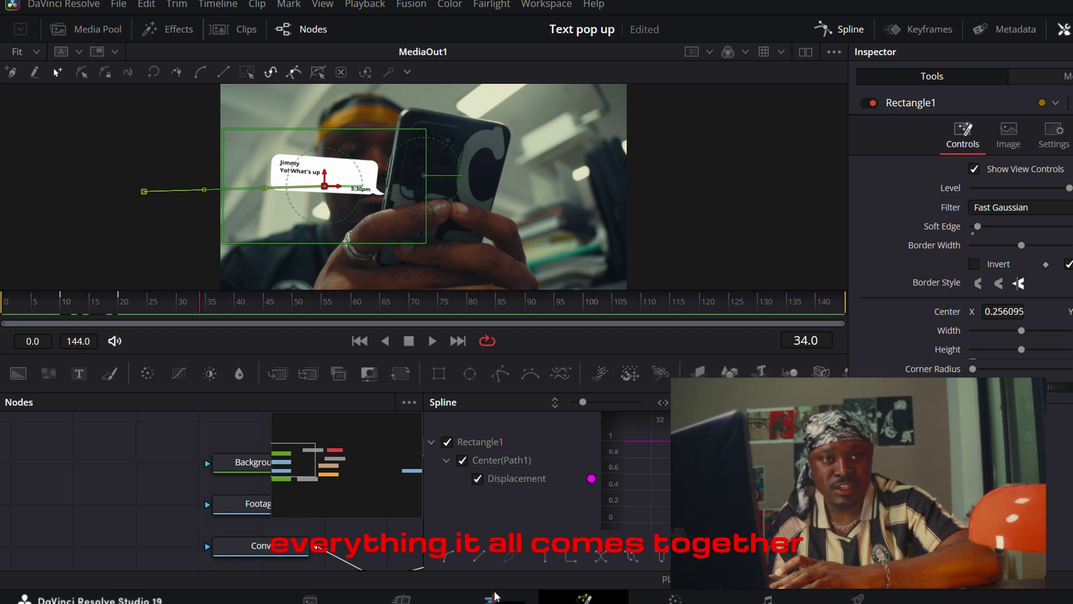
Step: Switch to the Edit page and play Fusion Clip 3
click(494, 597)
key(space)
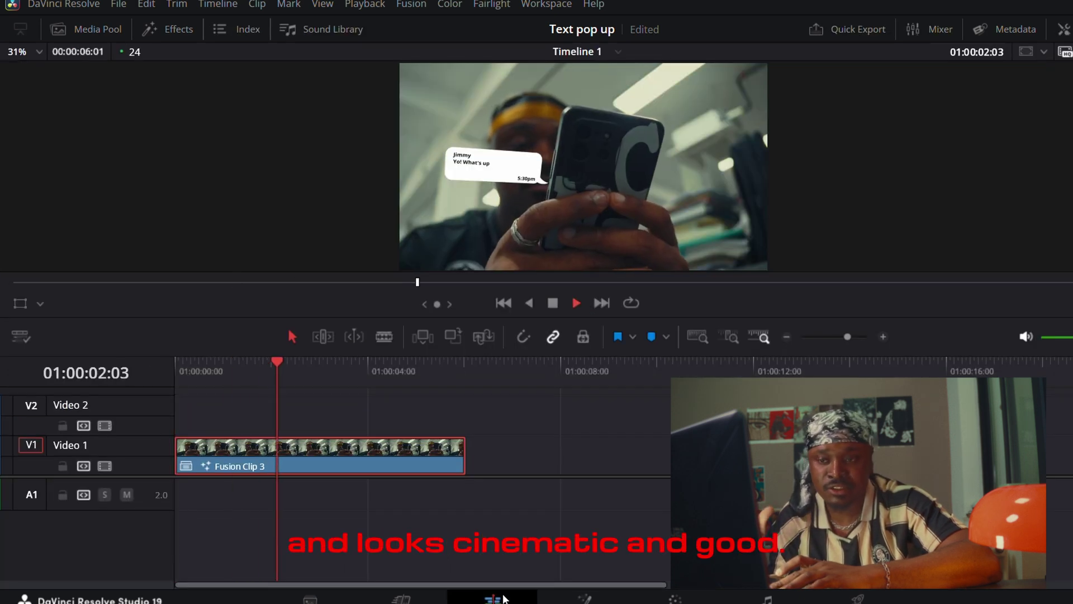